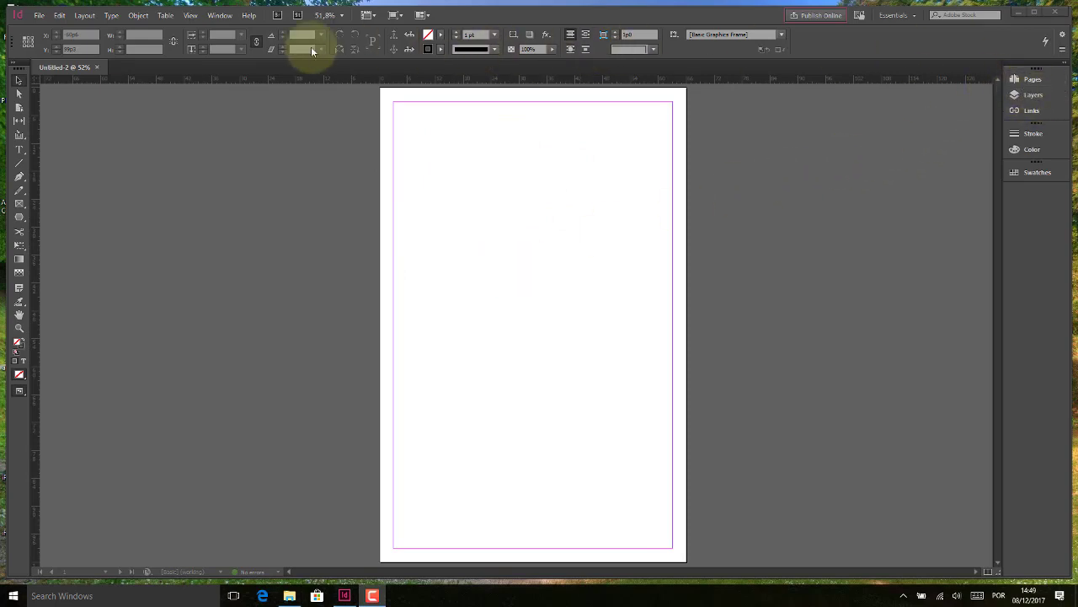
- Show the layers of the open document
left_click(220, 15)
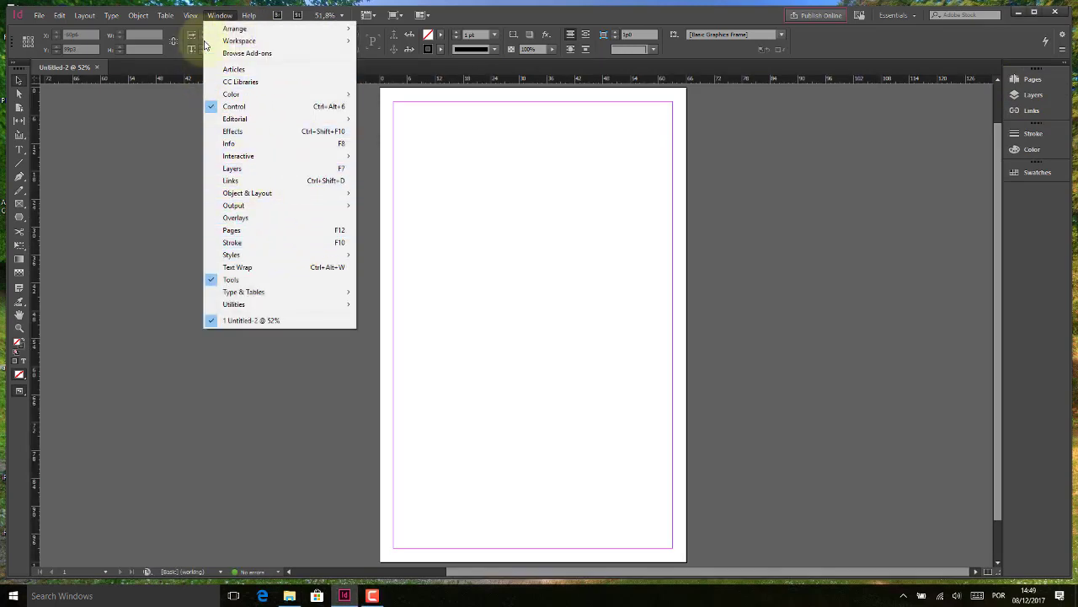
left_click(218, 17)
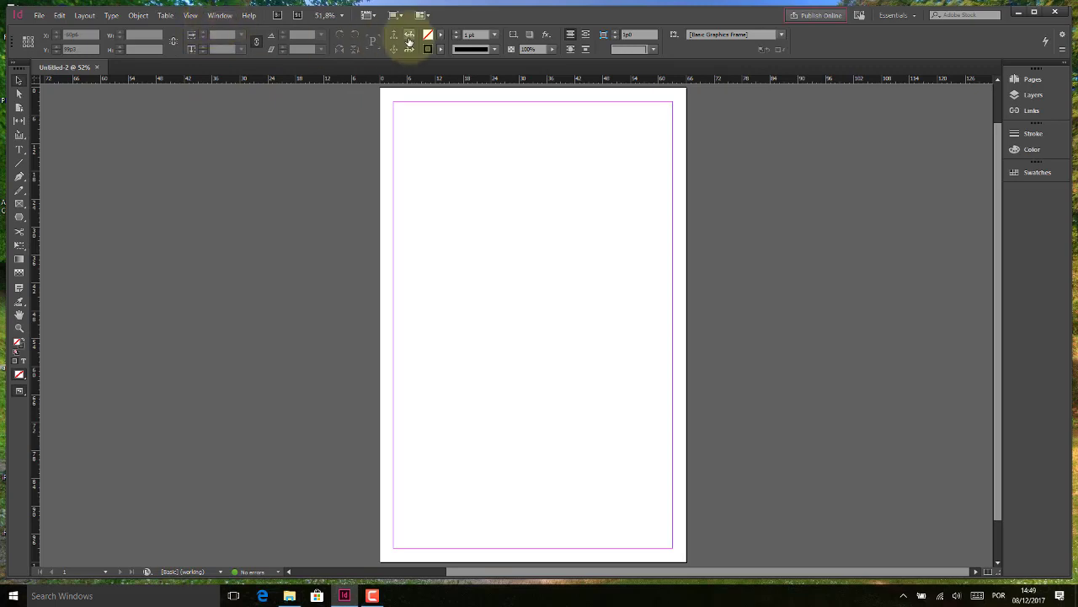
left_click(1035, 97)
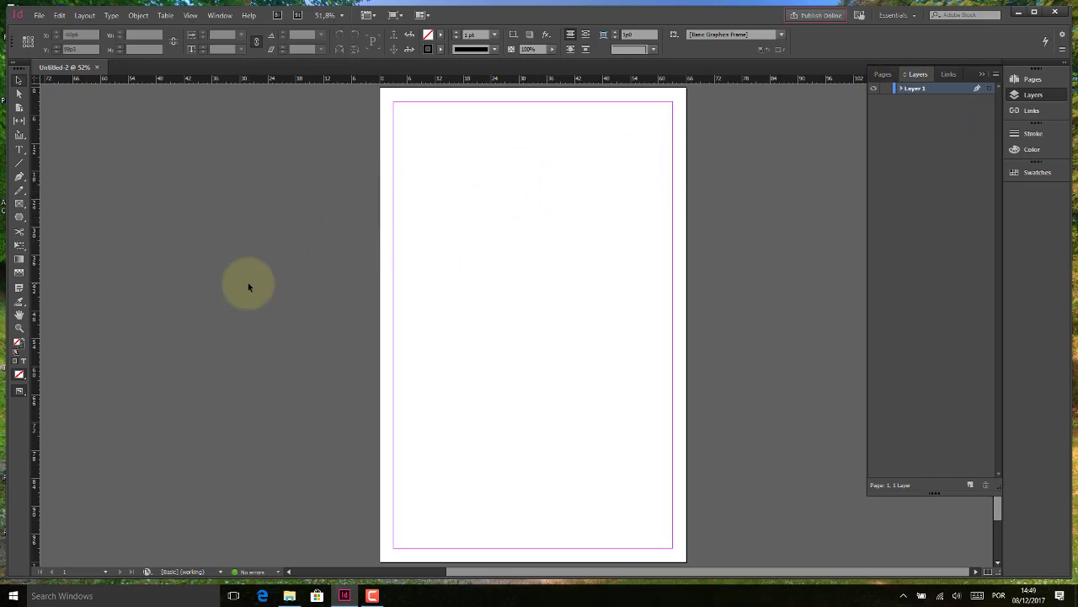
- Draw a rectangle about 49p0 wide and 42p6 high in the upper half of the page
left_click(19, 219)
left_click(20, 221)
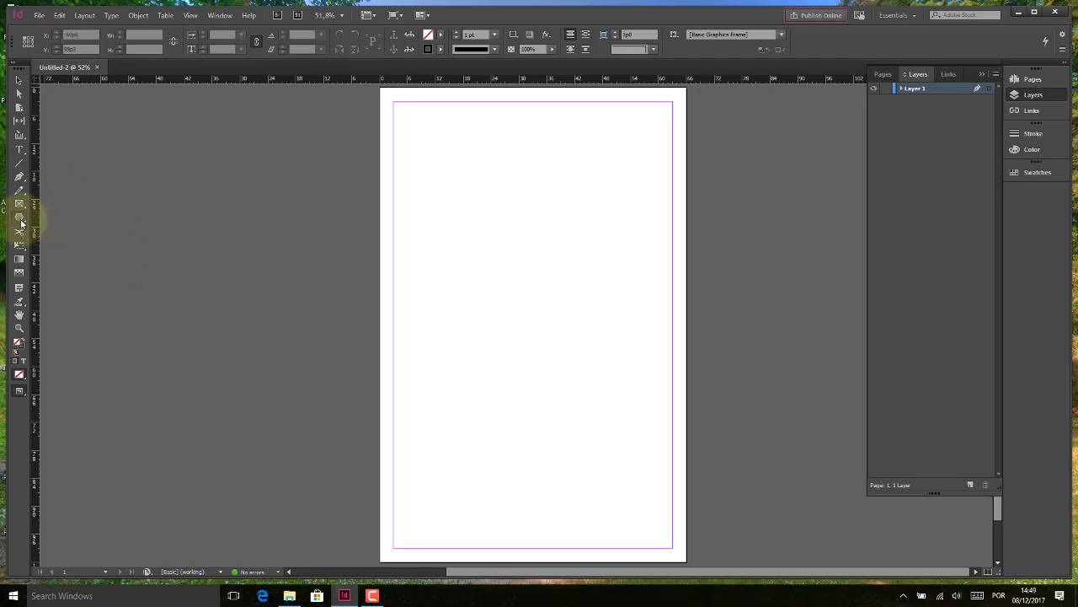
left_click(20, 221)
left_click(23, 221)
left_click(23, 223)
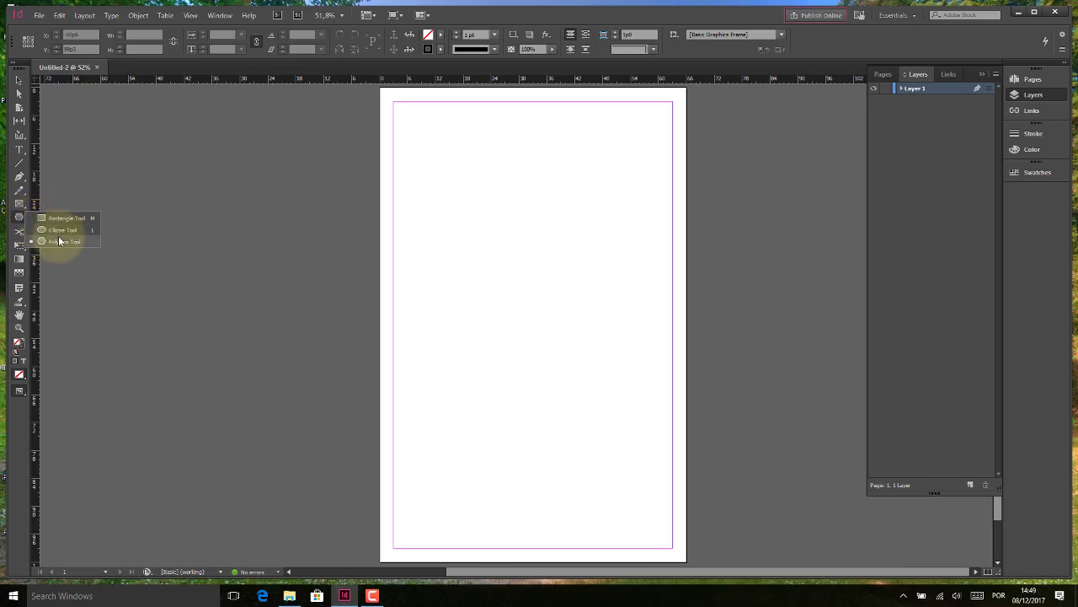
left_click(67, 217)
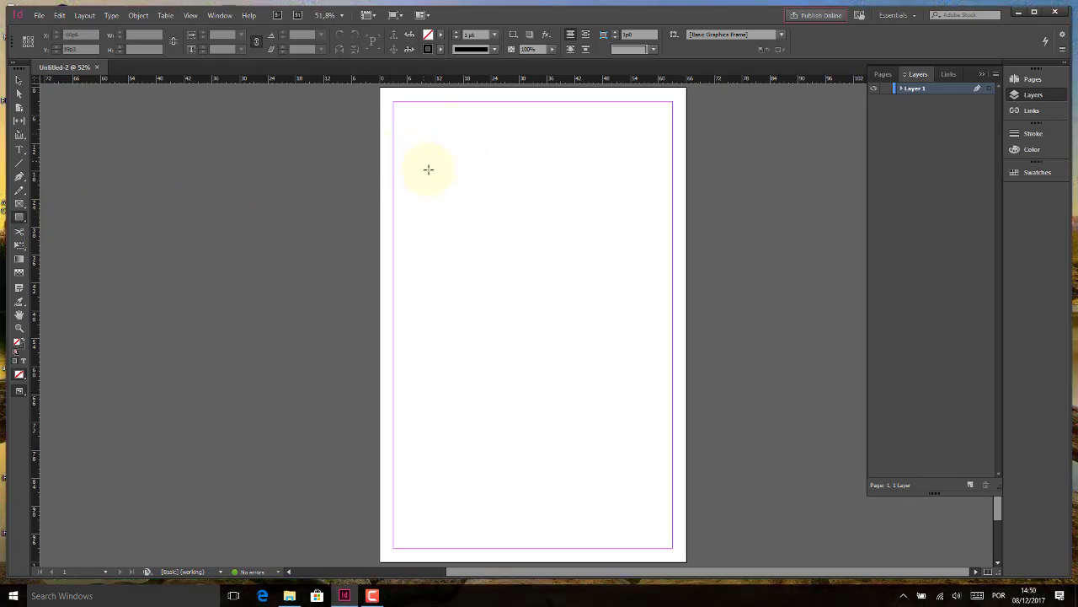
left_click_drag(417, 161, 644, 360)
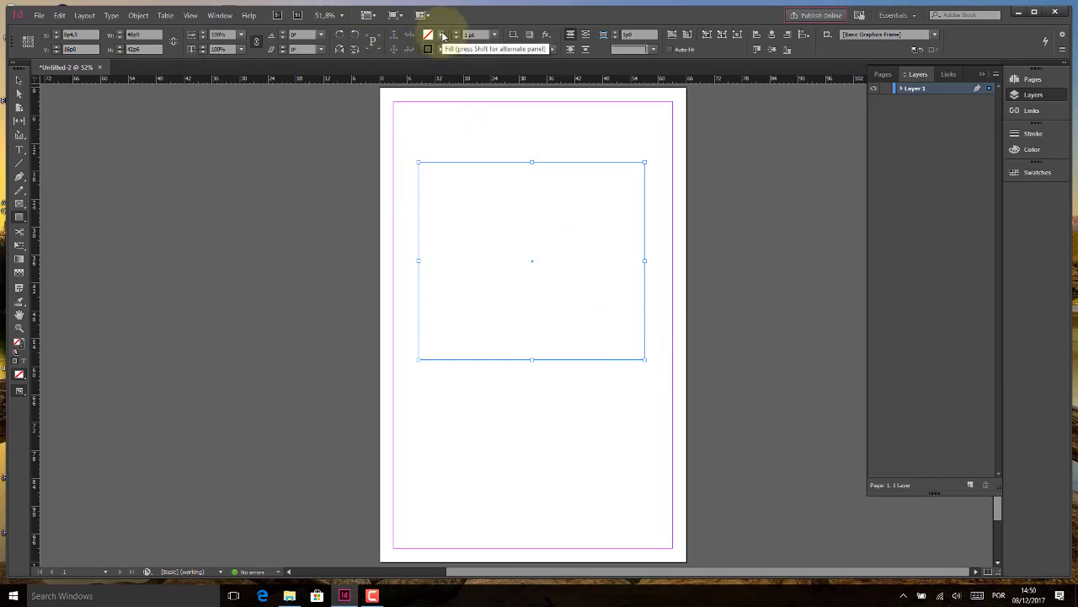
- Fill the rectangle with the yellow swatch C=0 M=0 Y=100 K=0
left_click(442, 38)
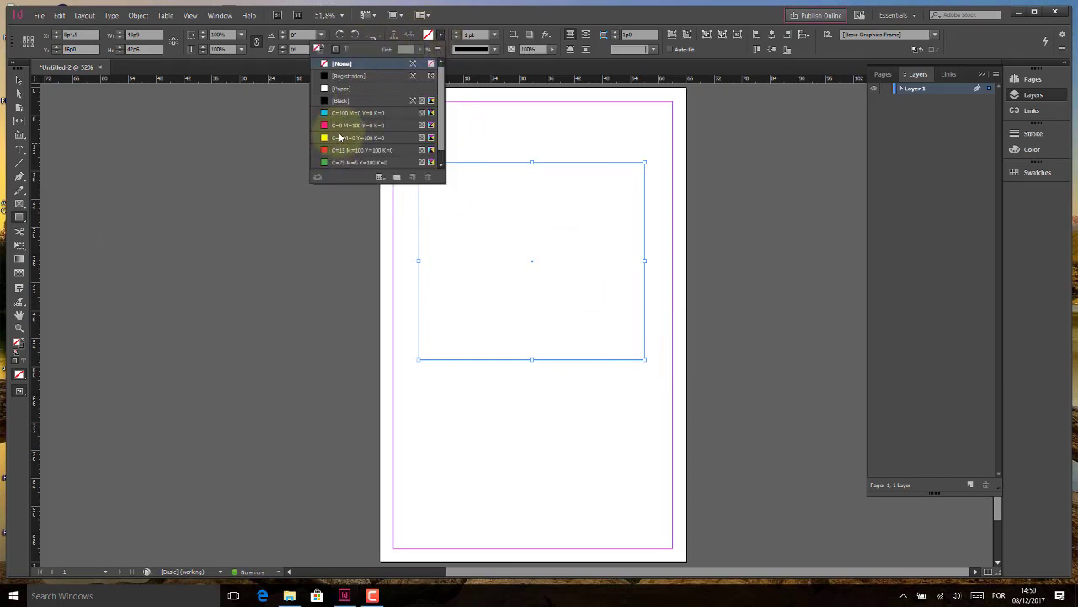
left_click(340, 138)
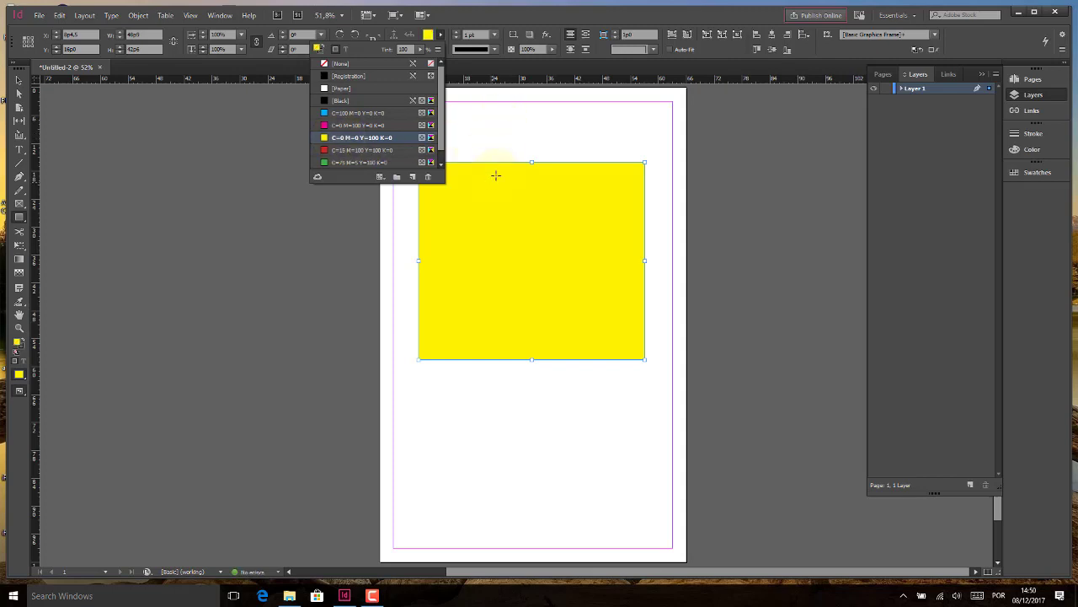
left_click(460, 34)
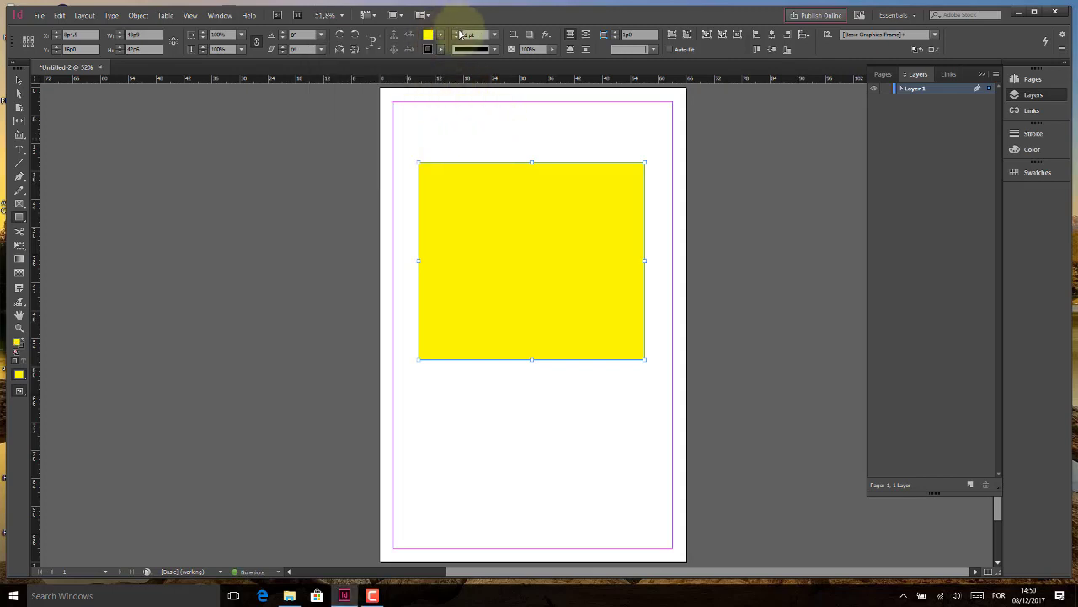
- Give the rectangle a 7 pt stroke in the magenta swatch C=0 M=100 Y=0 K=0
left_click(458, 33)
left_click(458, 33)
left_click(458, 33)
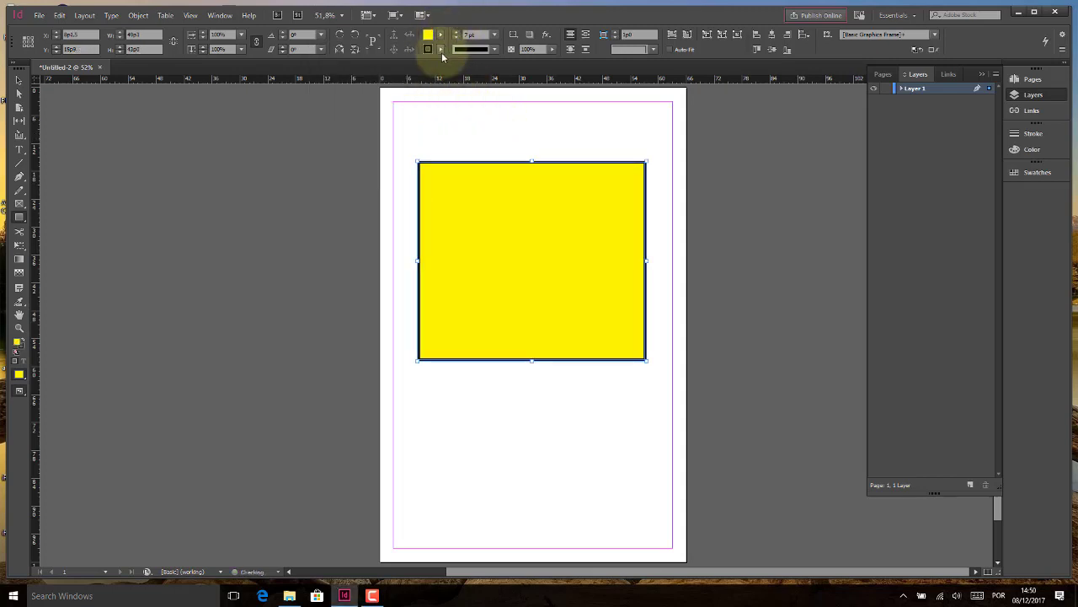
left_click(440, 50)
left_click(341, 139)
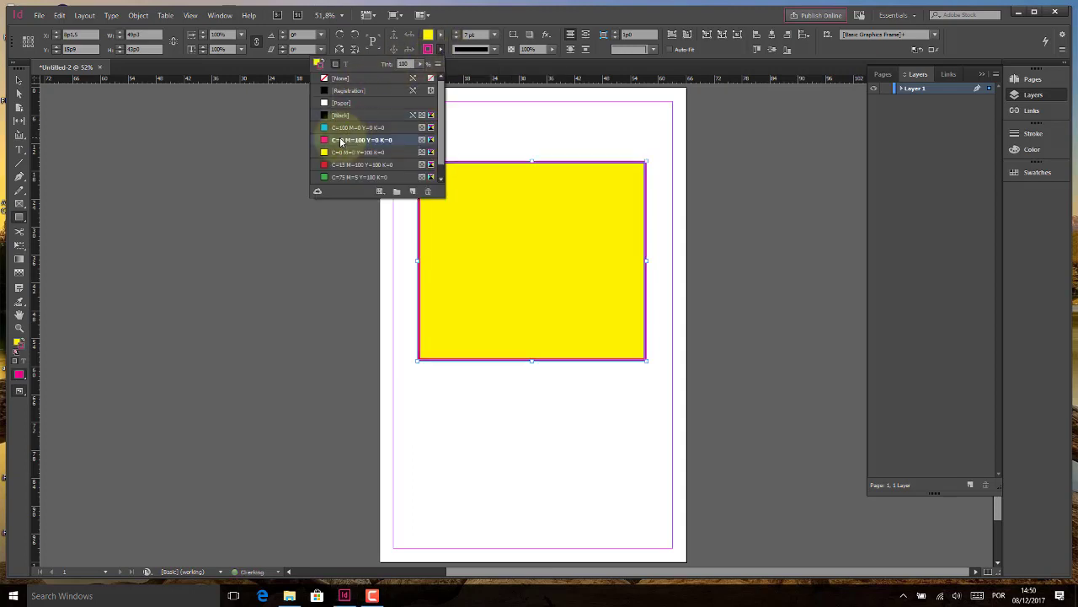
left_click(493, 133)
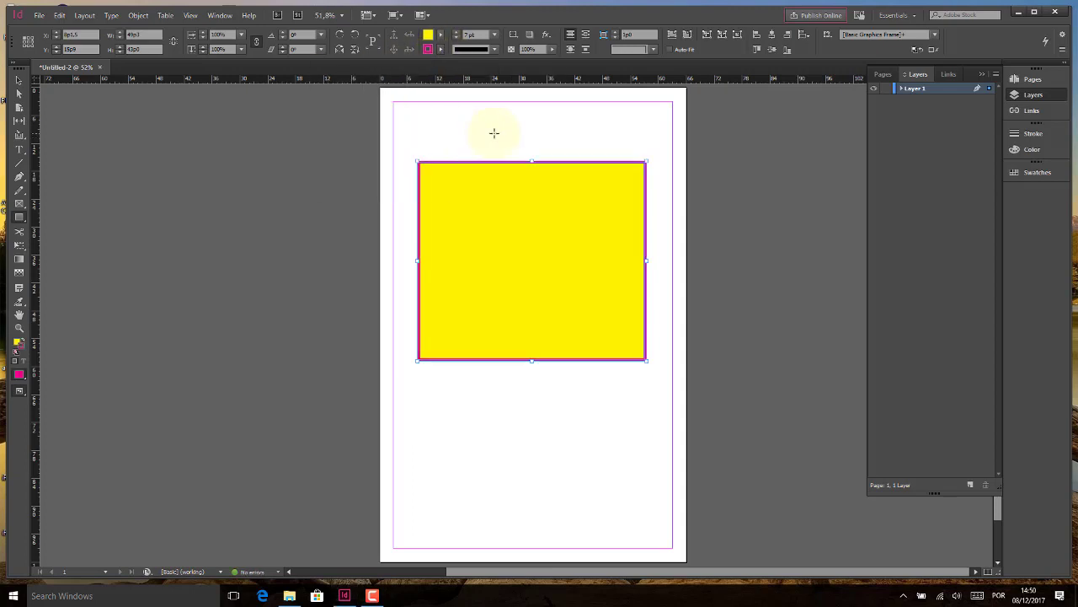
- Draw an ellipse about 46p3 by 47p1.5 over the rectangle and fill it with red C=15 M=100 Y=100 K=0
right_click(20, 223)
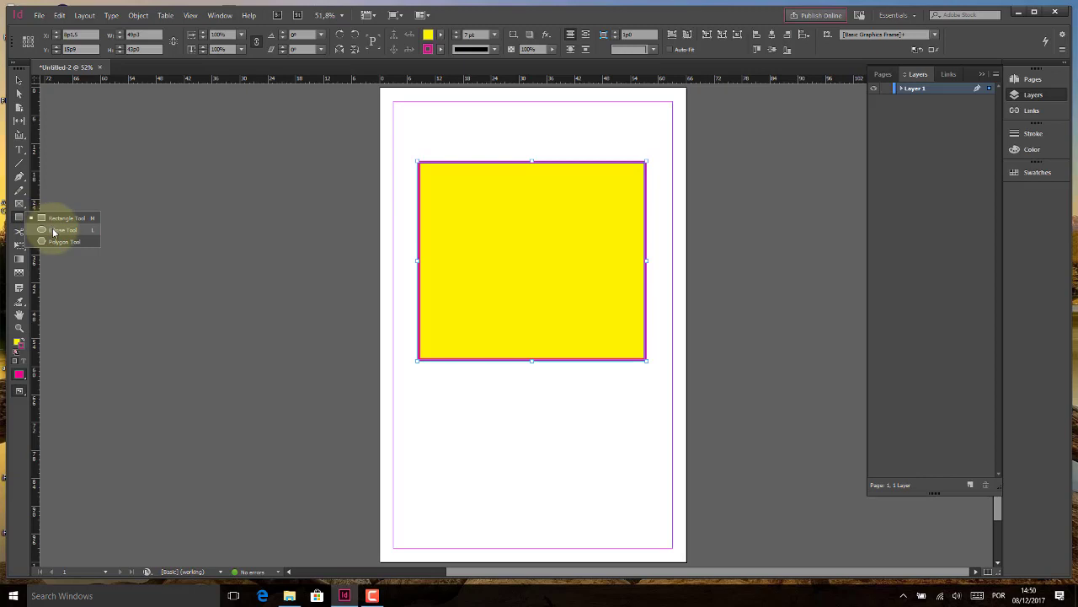
left_click(53, 231)
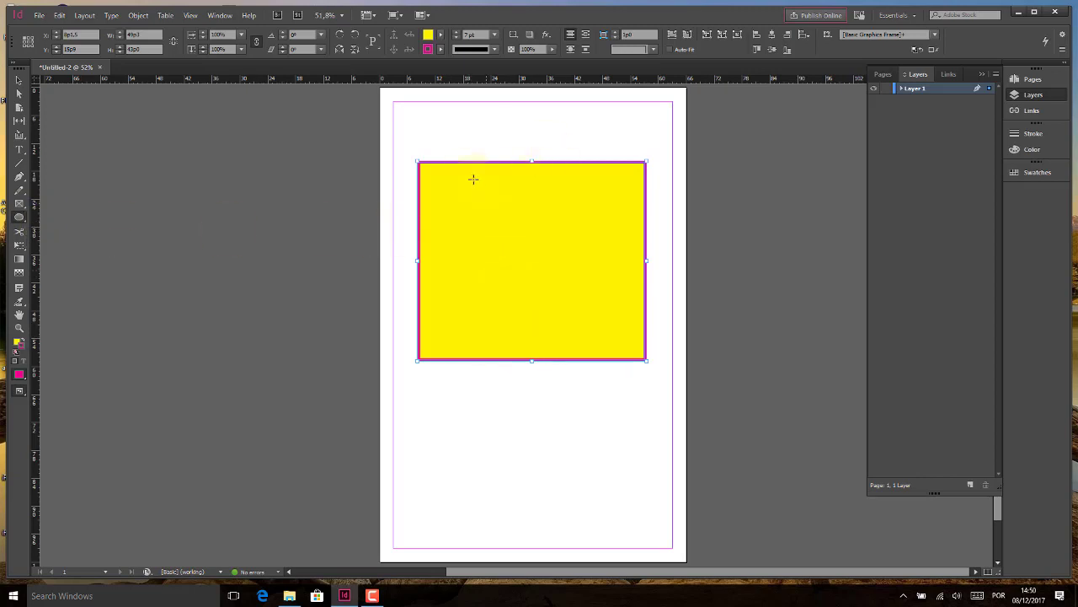
left_click_drag(413, 133, 626, 352)
left_click(439, 35)
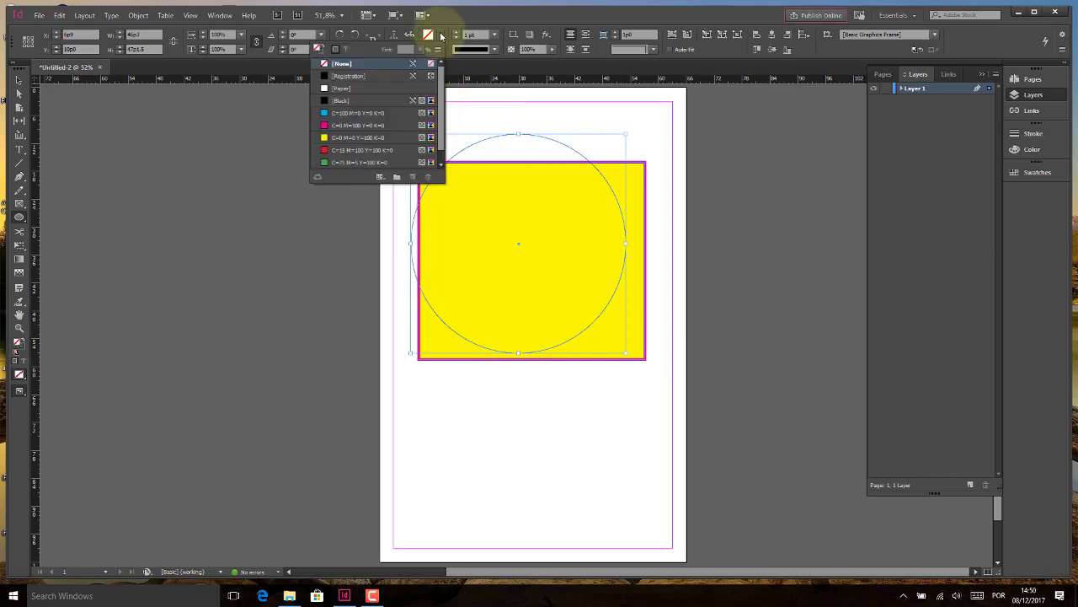
left_click(334, 150)
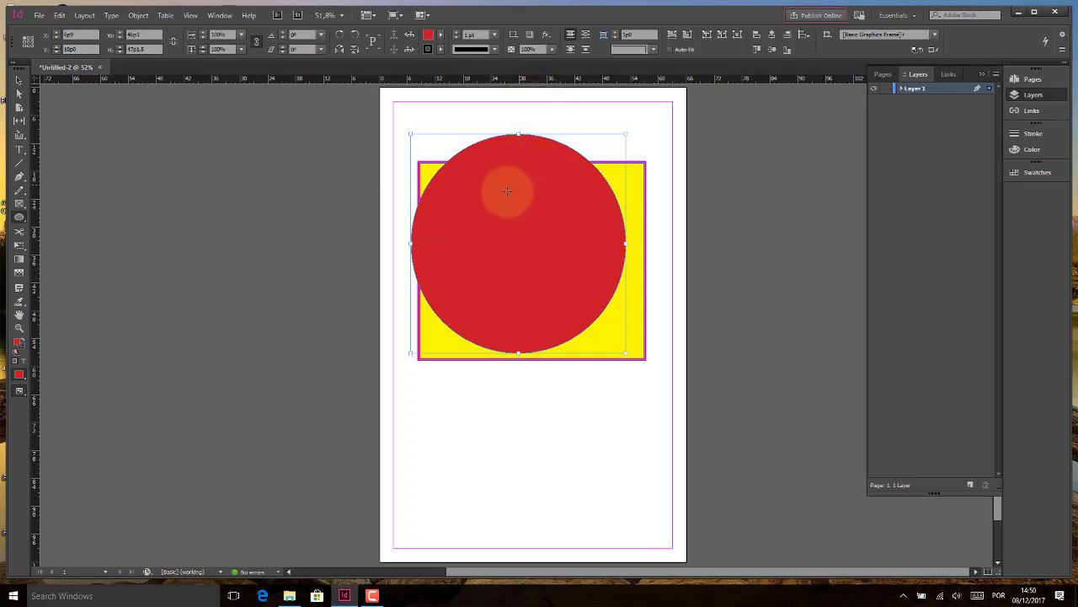
- Move the red ellipse toward the page's lower right and the yellow rectangle up against the left page margin
left_click(22, 81)
left_click_drag(493, 202, 551, 260)
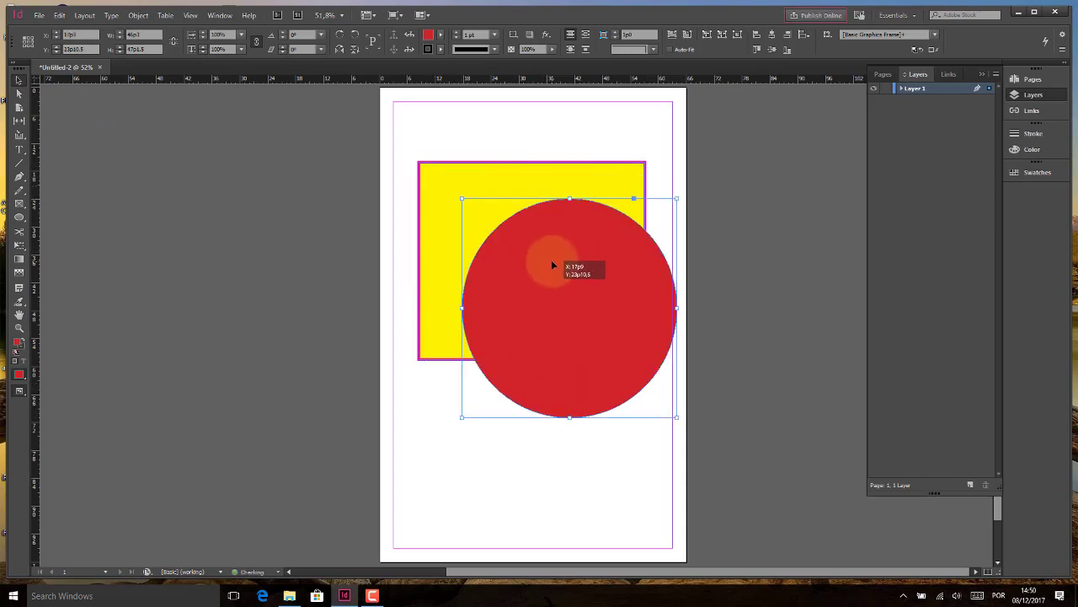
left_click(459, 184)
left_click_drag(459, 184, 435, 168)
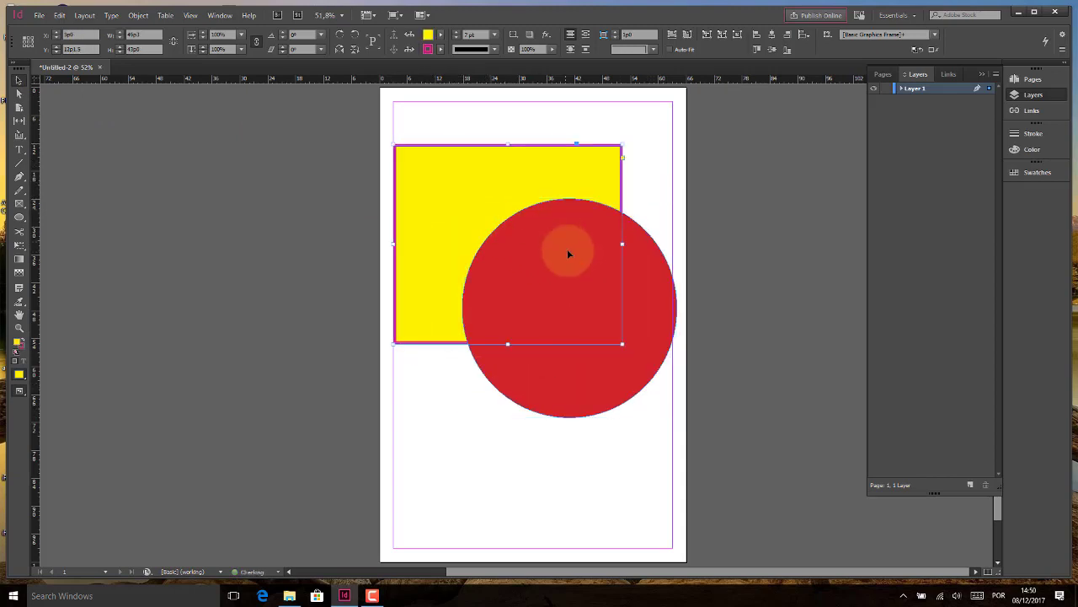
- Move the red ellipse up and left, and resize it by its frame handles to about 50p7.5 by 47p3
left_click(663, 337)
left_click_drag(663, 337, 615, 316)
left_click_drag(426, 402, 408, 435)
left_click_drag(642, 436, 639, 383)
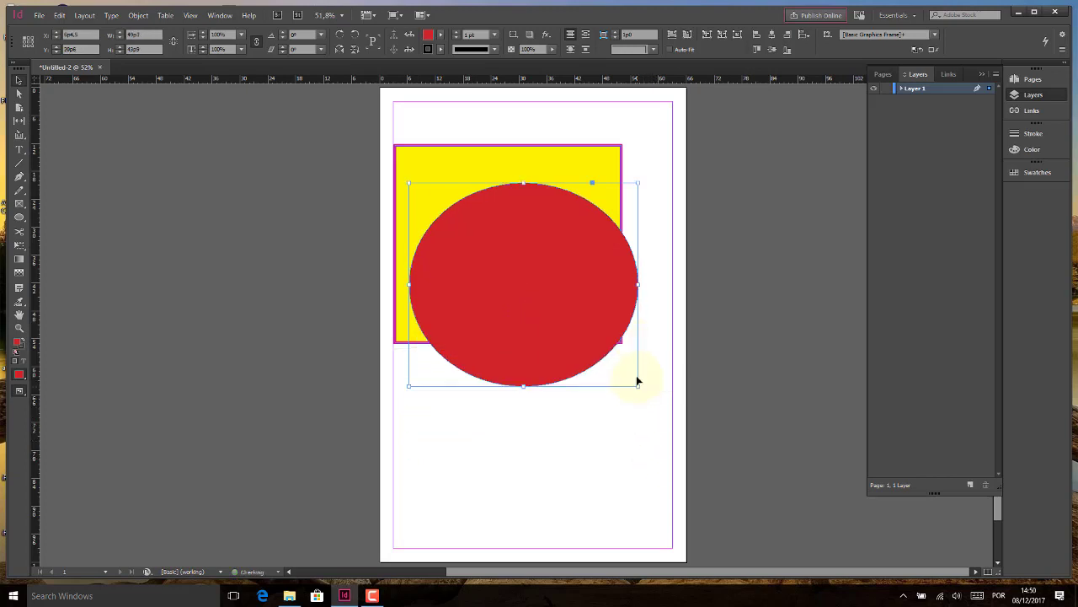
mouse_move(638, 286)
left_mouse_down()
mouse_move(662, 292)
mouse_move(645, 284)
left_mouse_up()
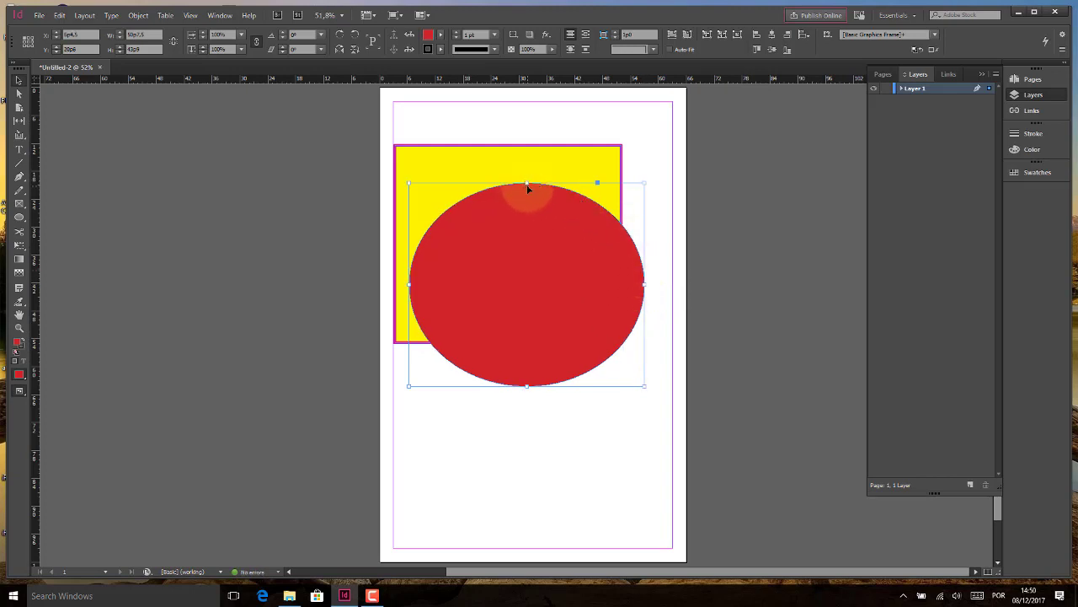
left_click_drag(528, 182, 527, 166)
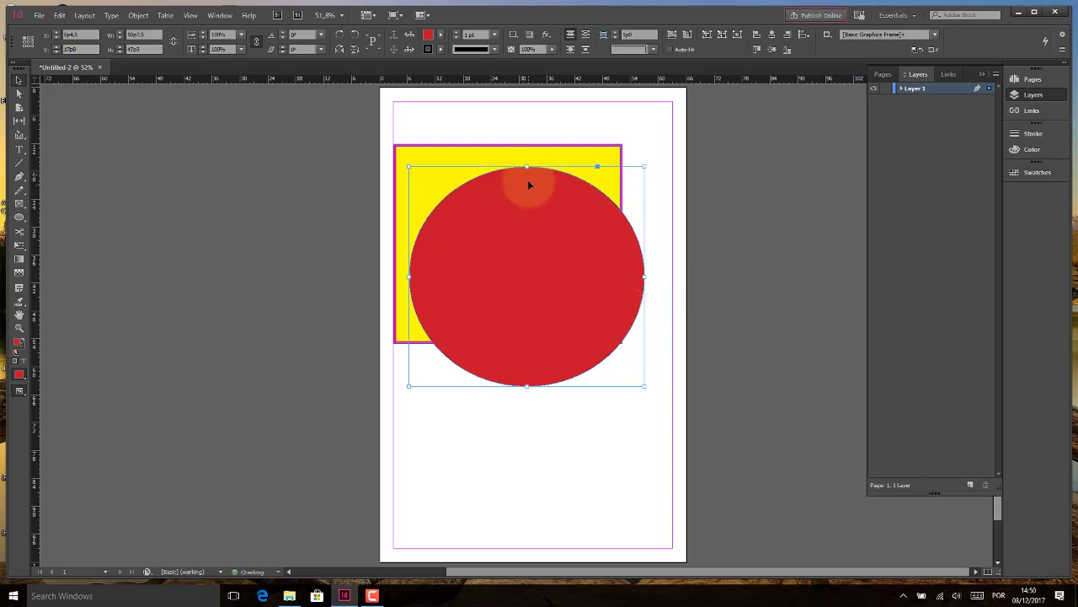
- Reposition the red ellipse over the rectangle's lower right part and enlarge it to about 53p7.5 by 51p0
left_click_drag(531, 204, 545, 224)
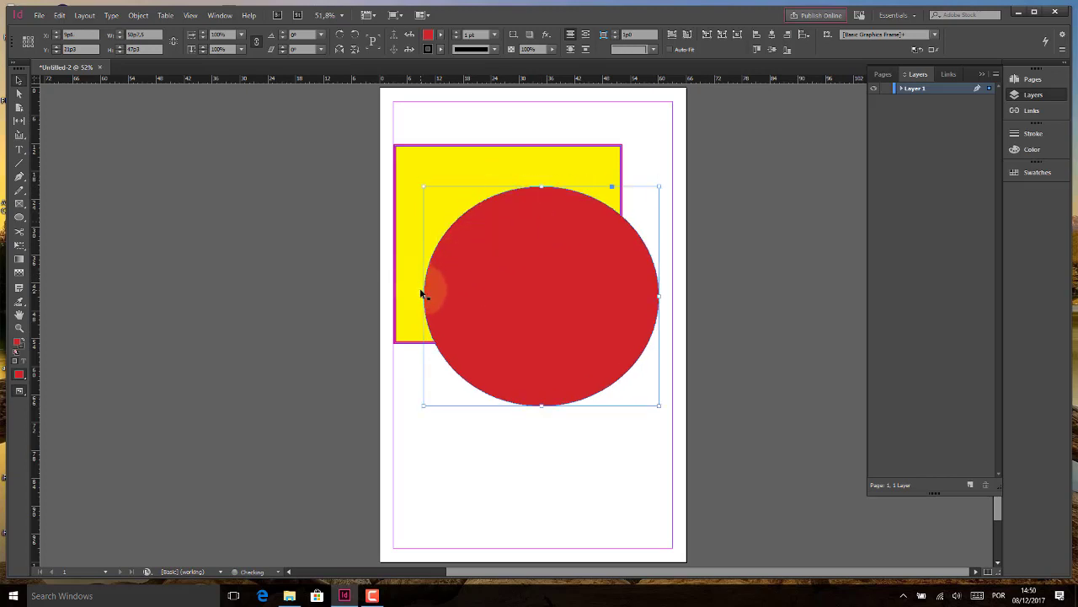
mouse_move(504, 279)
left_mouse_down()
mouse_move(494, 279)
mouse_move(501, 263)
left_mouse_up()
left_click_drag(655, 388, 668, 407)
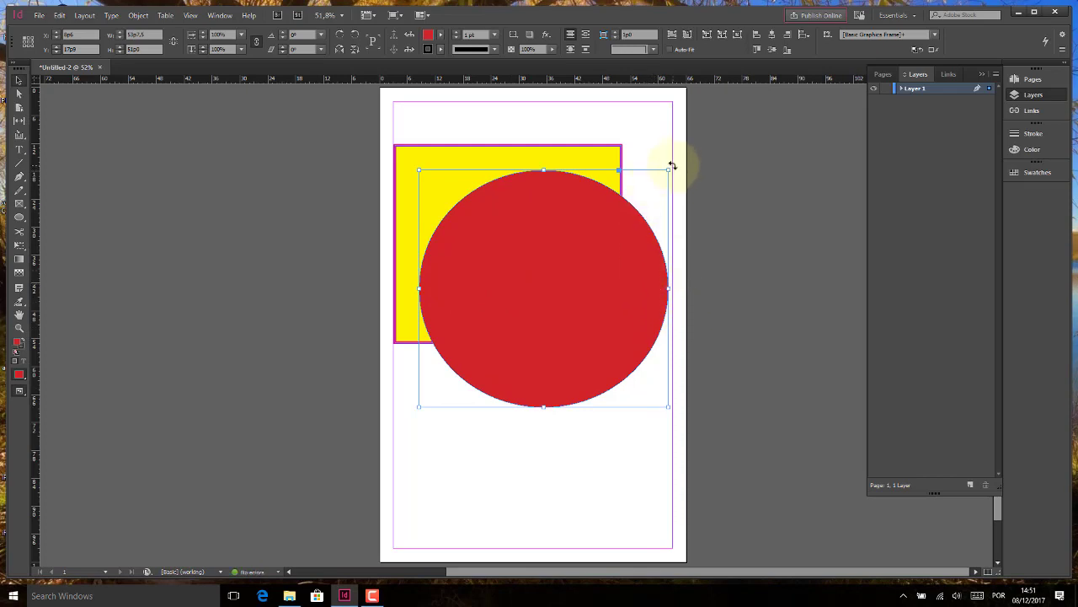
- Rotate the red ellipse clockwise by about 38.75° and deselect it
left_click_drag(674, 164, 665, 280)
left_click_drag(604, 299, 605, 300)
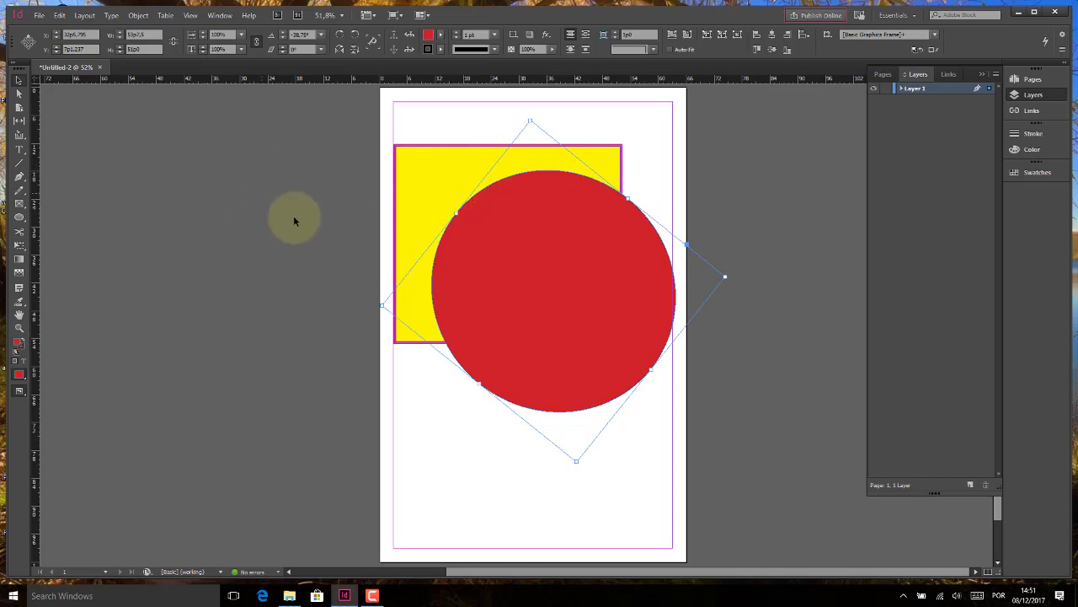
left_click(401, 414)
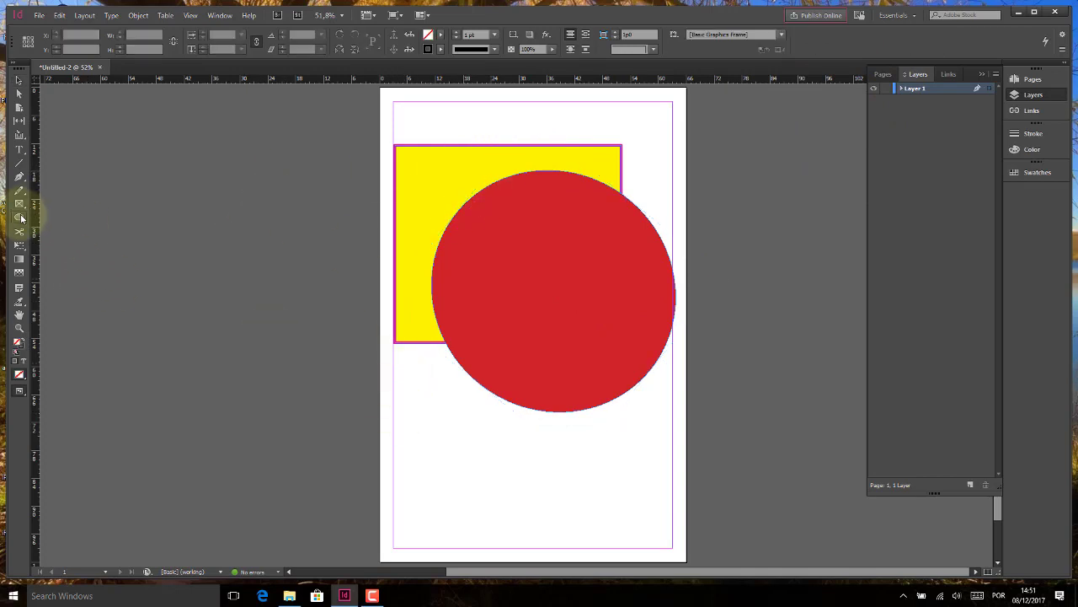
- Draw a hexagon about 25p6 by 24p9 over the ellipse's upper left edge and fill it with cyan C=100 M=0 Y=0 K=0
left_click_drag(21, 218, 58, 245)
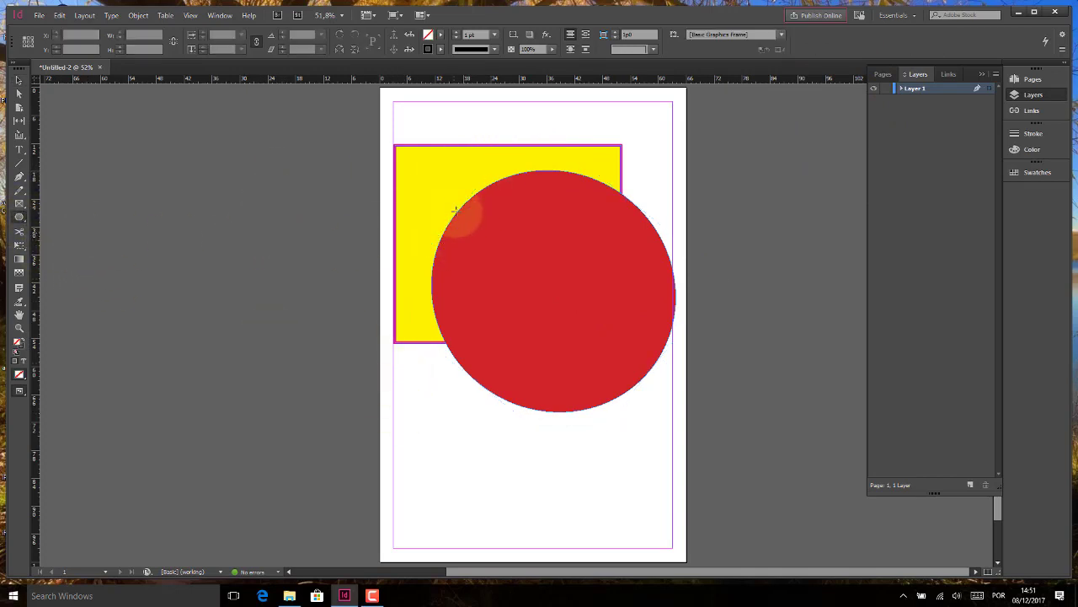
mouse_move(432, 167)
left_mouse_down()
mouse_move(513, 269)
mouse_move(549, 282)
left_mouse_up()
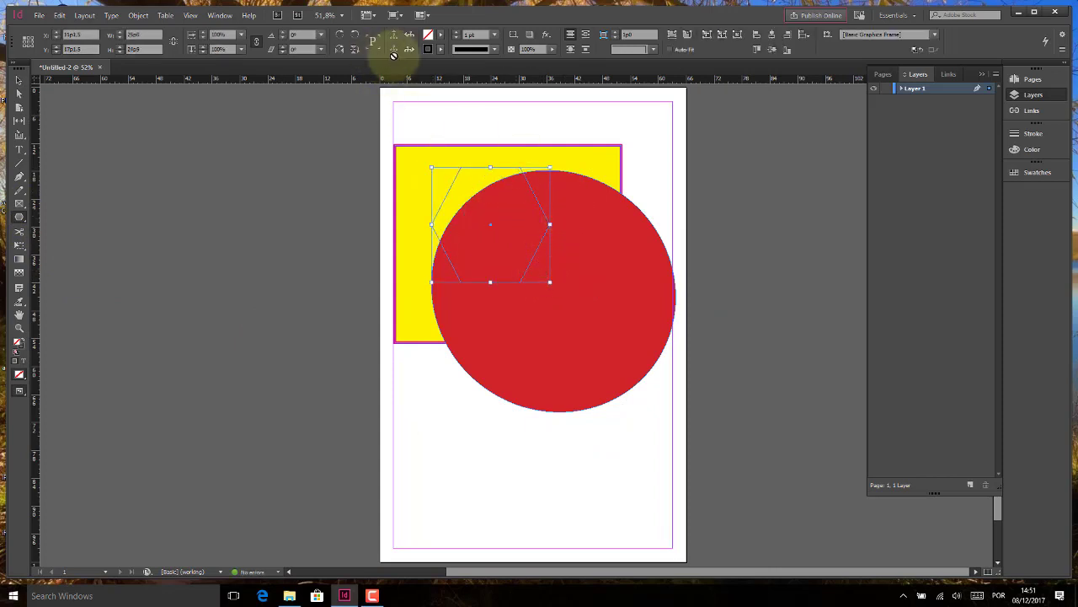
left_click(440, 36)
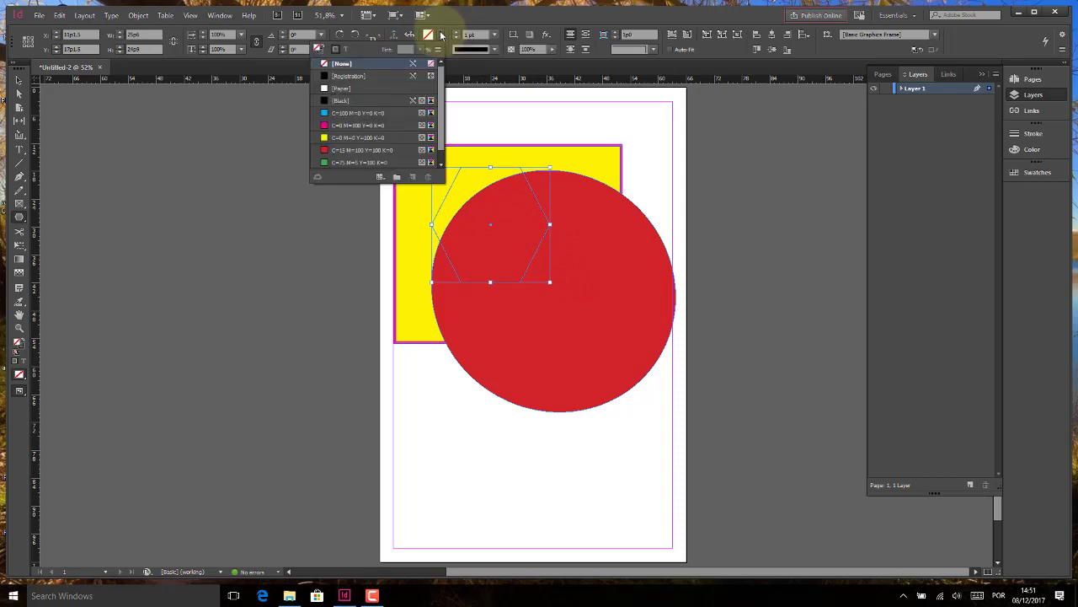
left_click(334, 113)
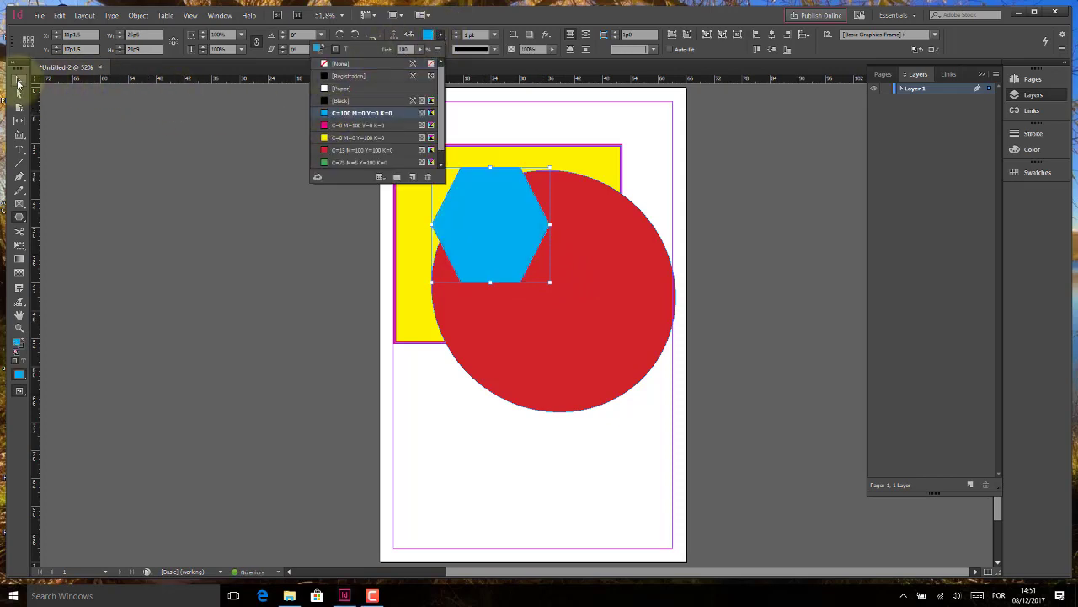
- Move the cyan hexagon slightly up and left to about X 7p6, Y 14p9
mouse_move(493, 191)
left_mouse_down()
mouse_move(479, 194)
mouse_move(489, 205)
mouse_move(486, 187)
left_mouse_up()
left_click(18, 84)
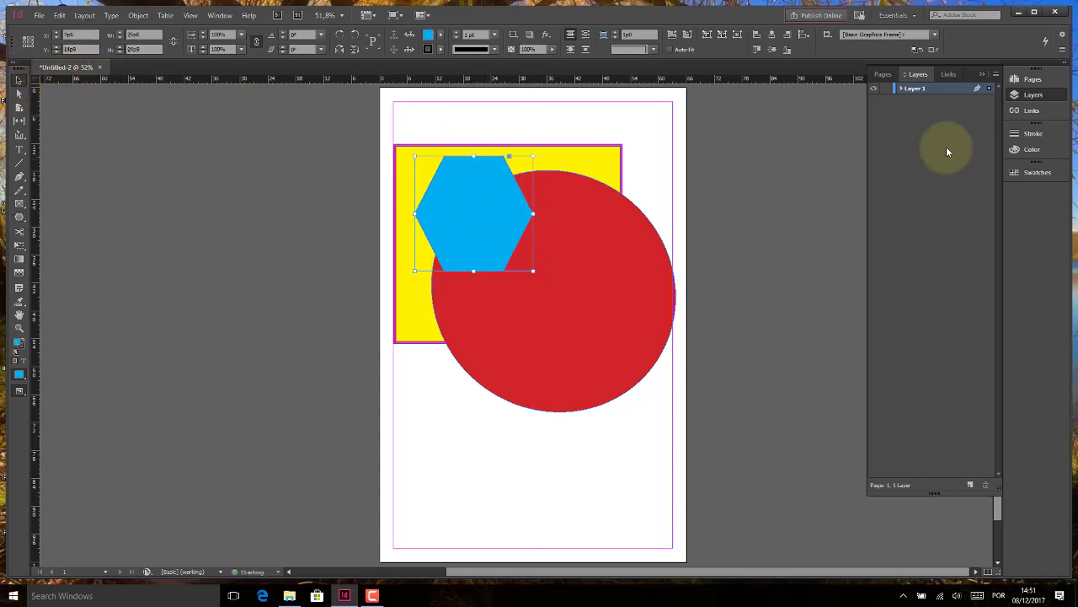
- Expand Layer 1 and toggle the visibility of its oval, polygon and rectangle off and back on individually
left_click(901, 89)
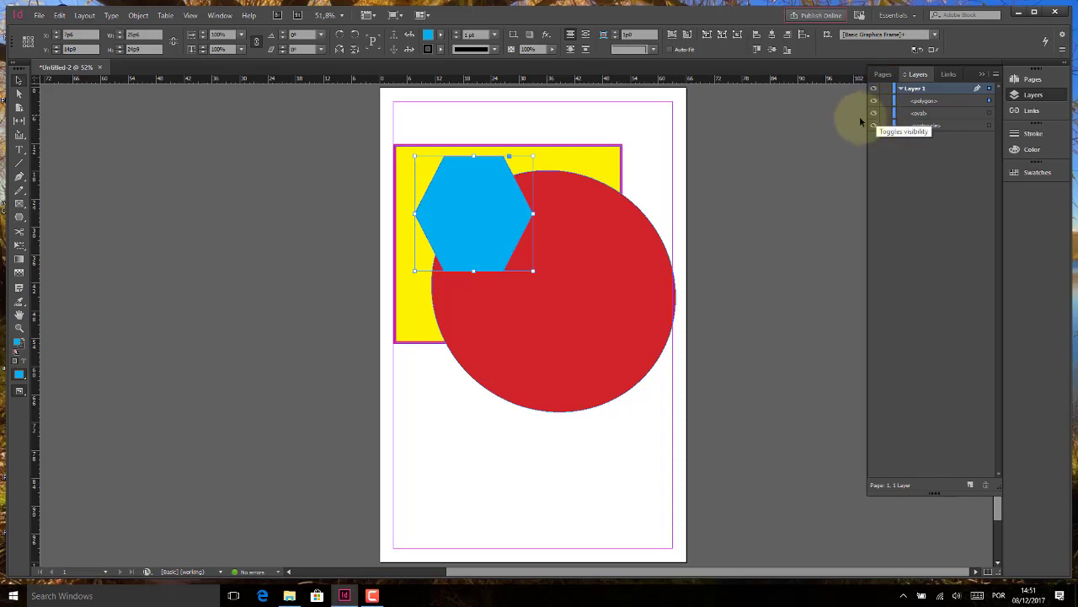
left_click(873, 115)
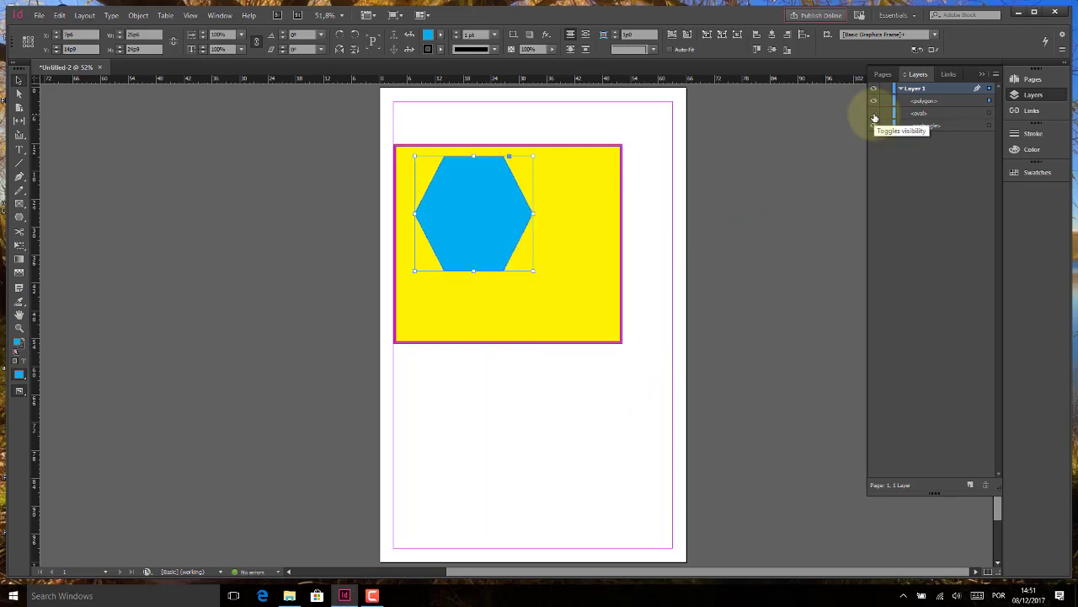
left_click(875, 113)
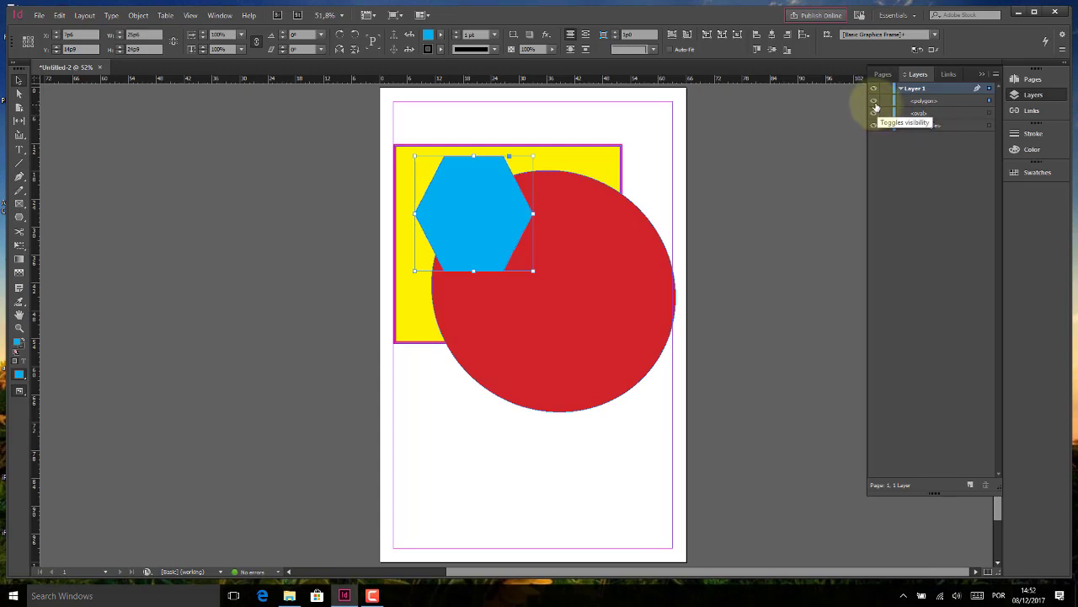
left_click(874, 100)
left_click(874, 101)
left_click(874, 126)
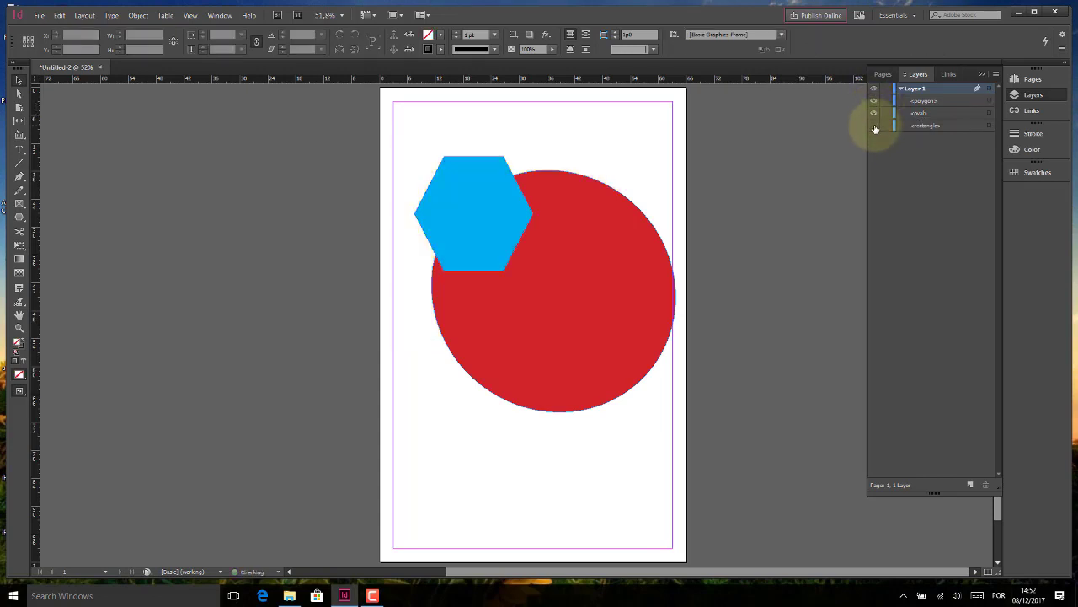
left_click(875, 125)
- Hide and show the whole of Layer 1 several times, collapsing and re-expanding its object list in between
left_click(875, 91)
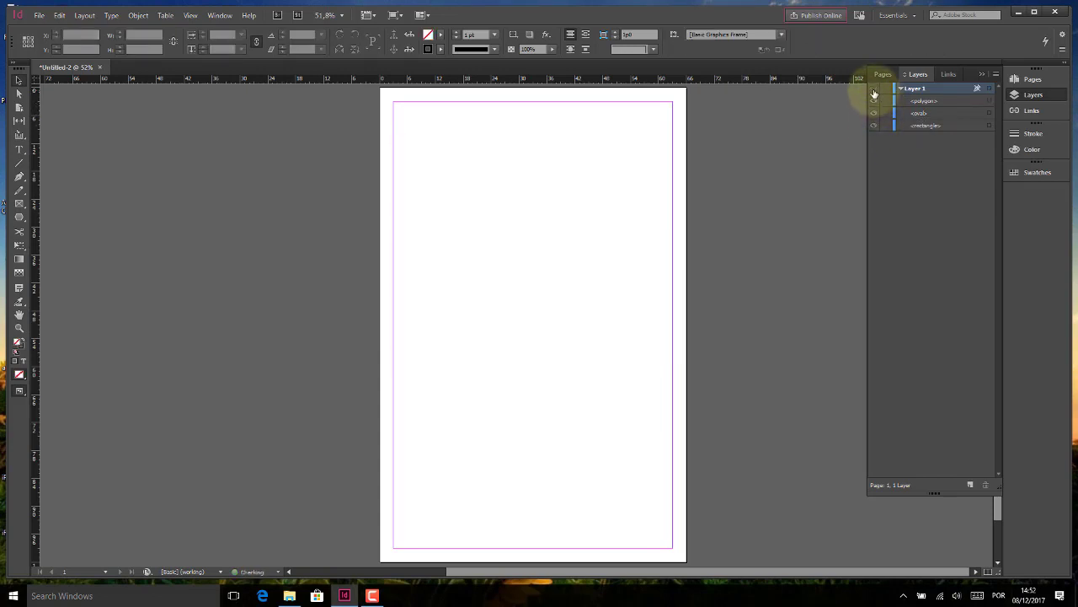
left_click(875, 91)
left_click(875, 91)
left_click(875, 91)
left_click(900, 88)
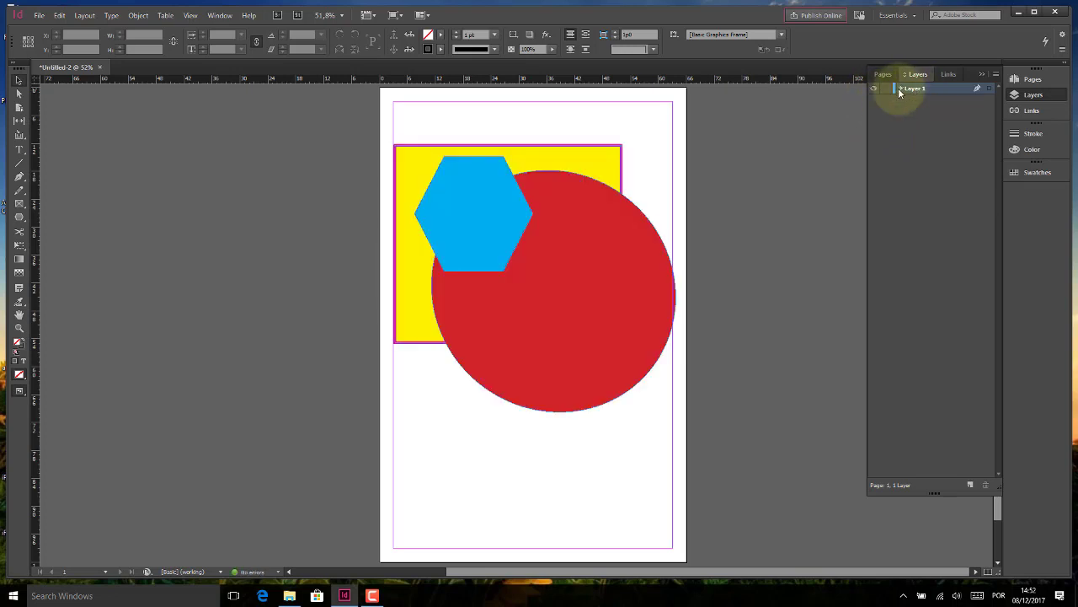
left_click(900, 88)
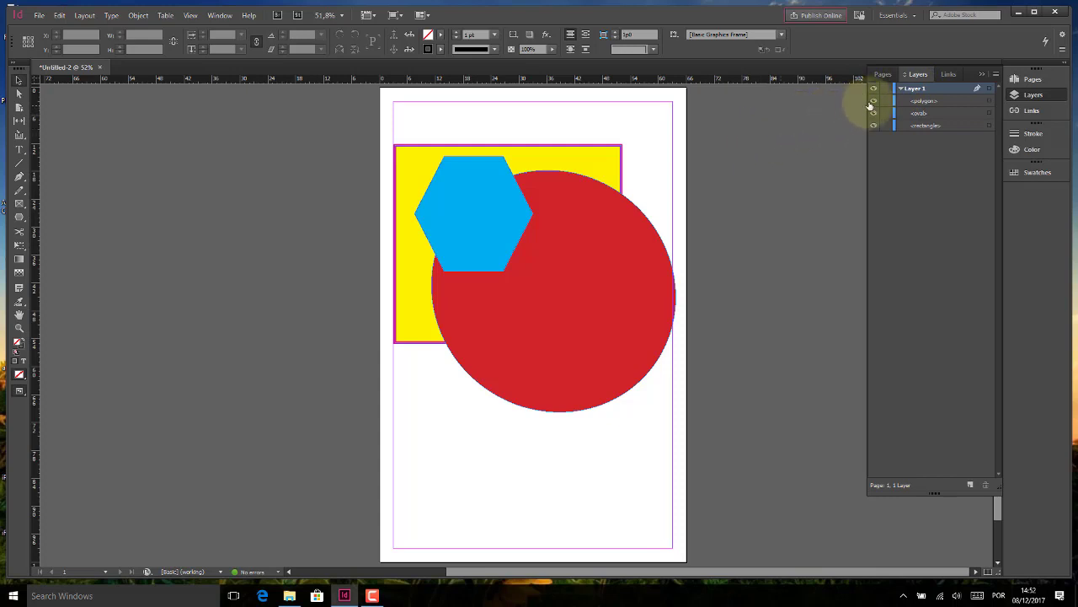
left_click(874, 89)
left_click(874, 89)
left_click(874, 89)
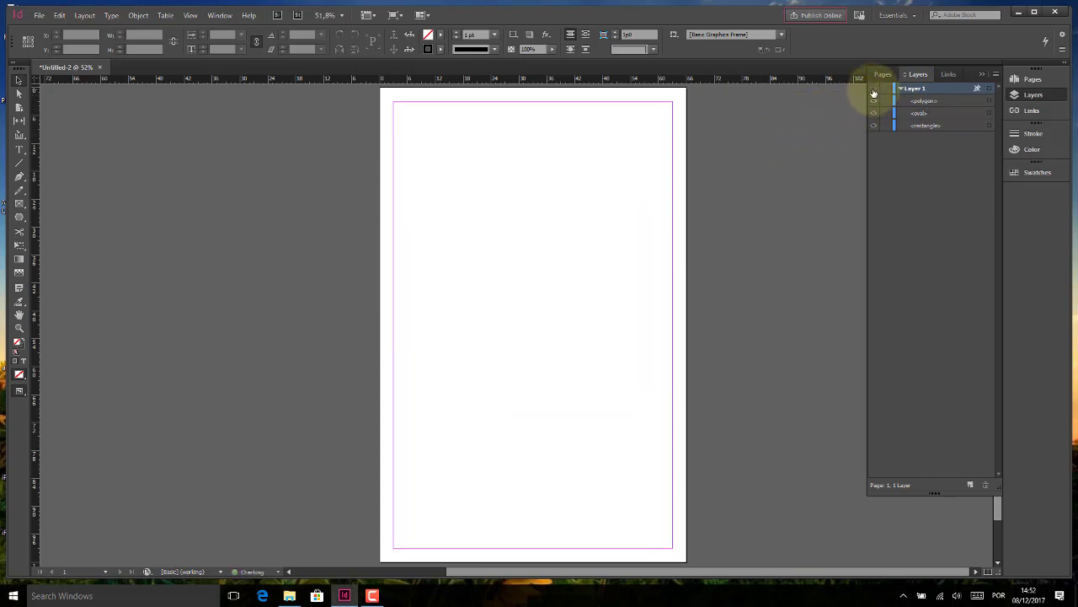
left_click(874, 90)
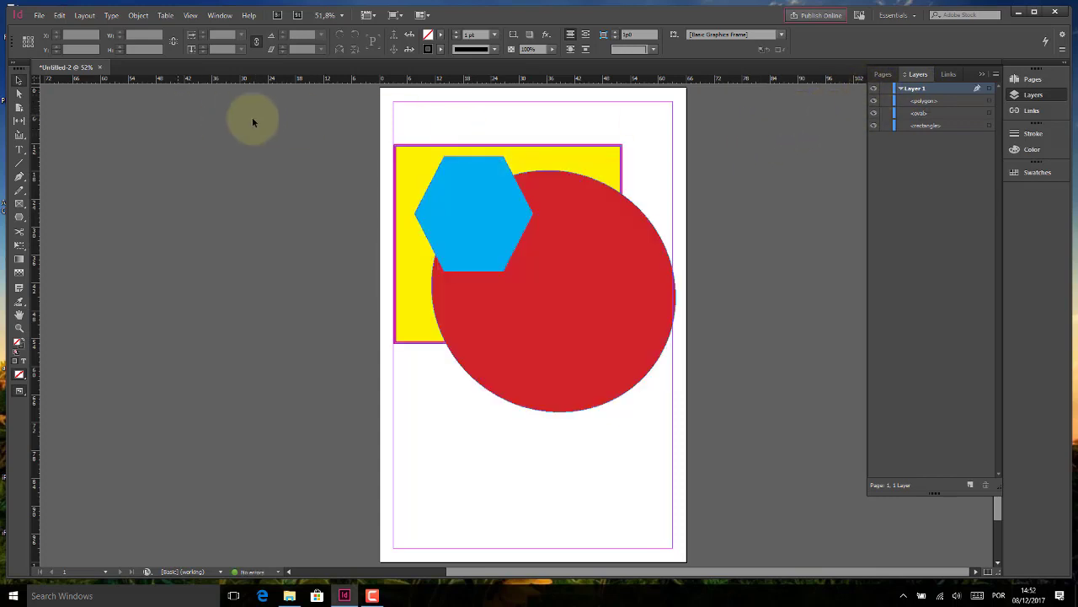
- Nudge the cyan hexagon to about X 6p7.5, Y 14p3 and stack it directly below the red oval in Layer 1
left_click(502, 208)
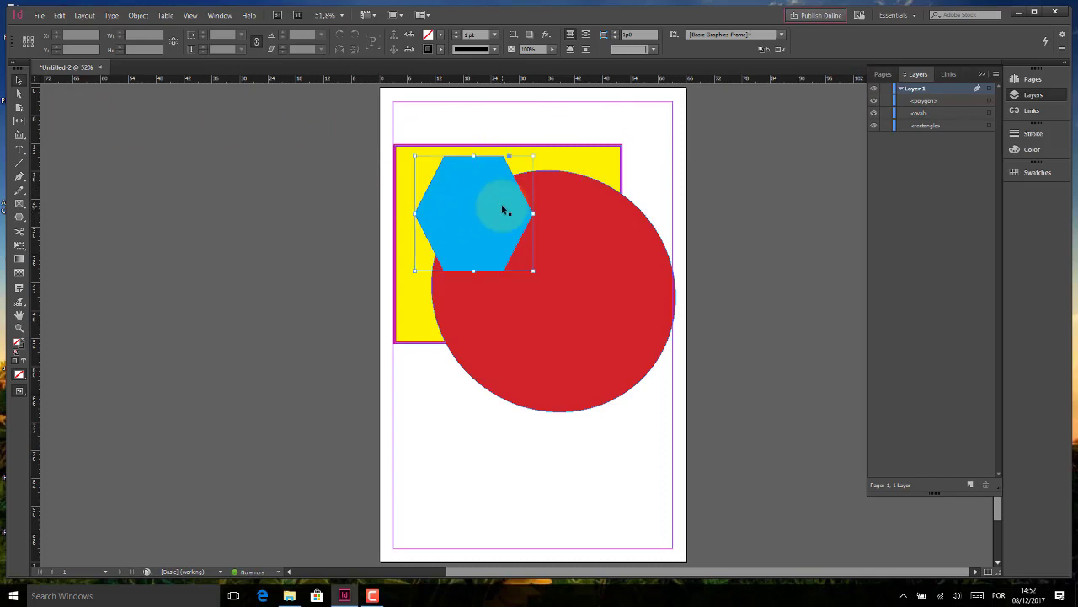
left_click_drag(499, 204, 494, 204)
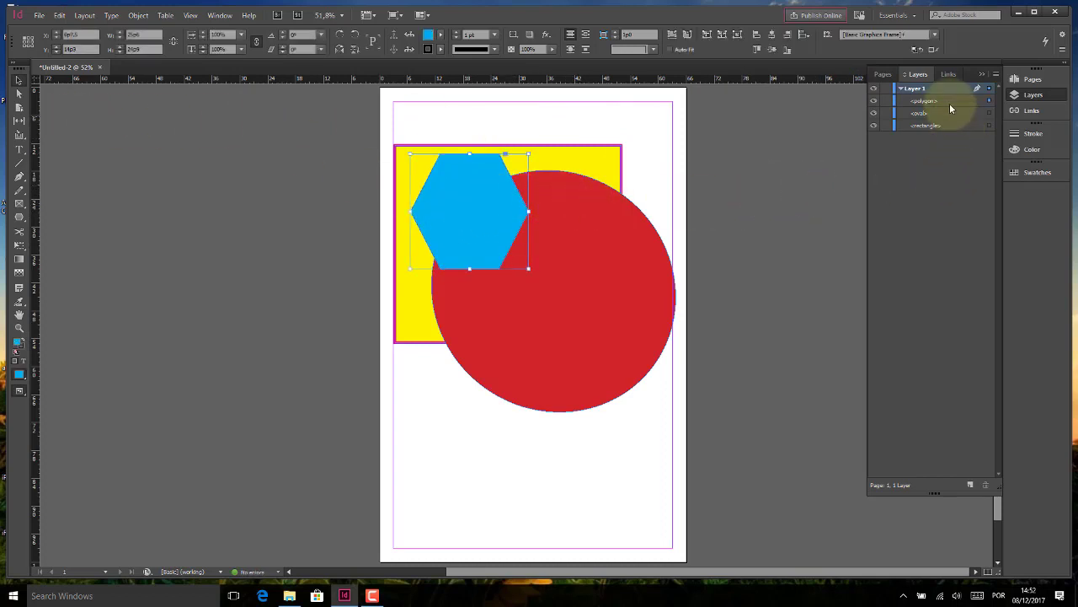
left_click_drag(935, 104, 940, 120)
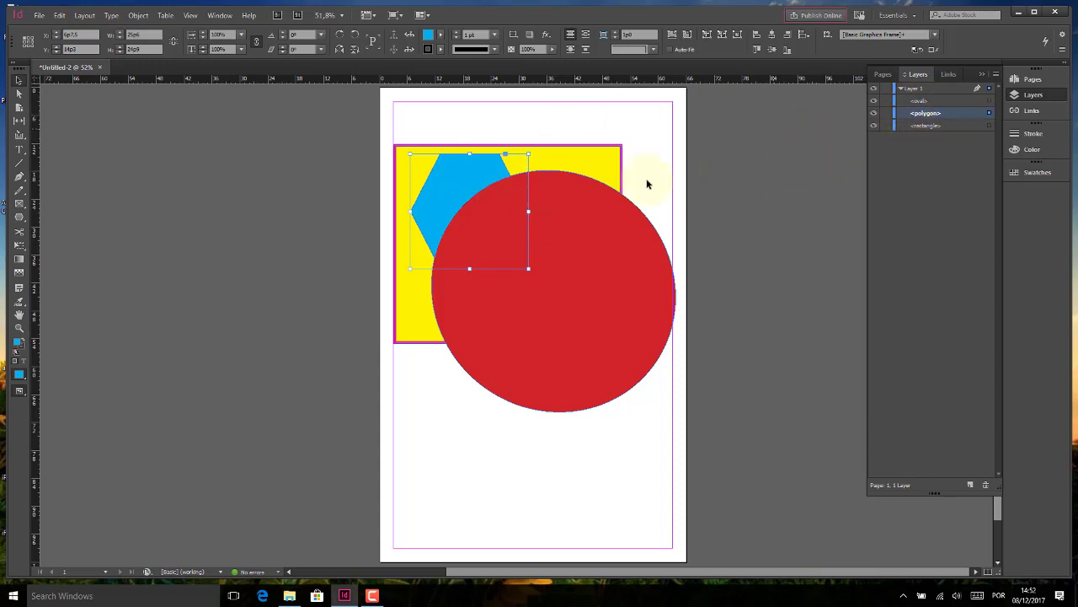
- Move the cyan hexagon to about X 13p0, Y 5p4.5 and stack the yellow rectangle above it
left_click_drag(482, 180, 510, 137)
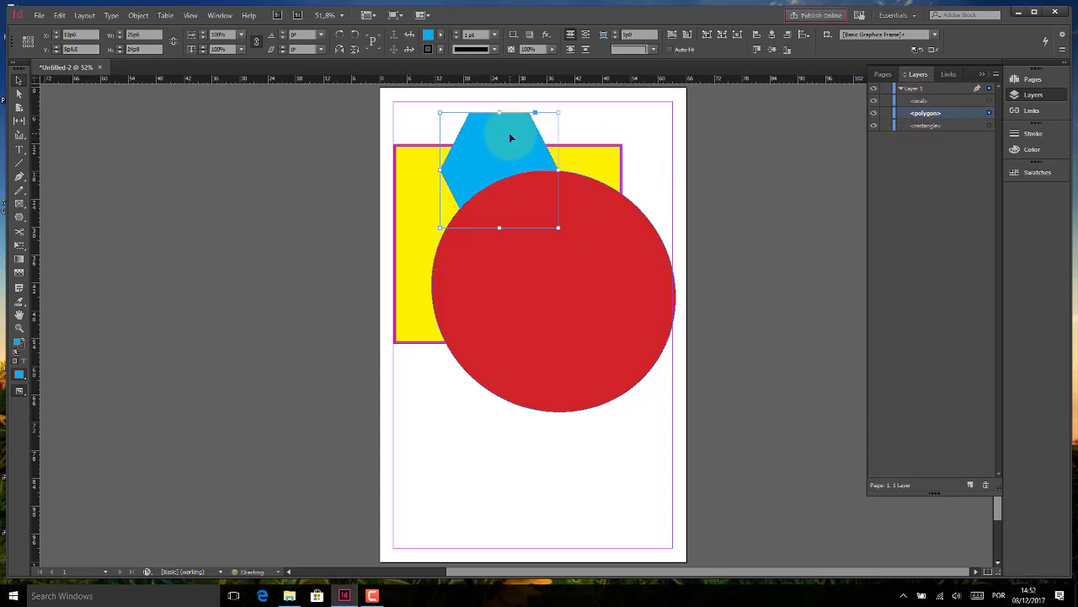
left_click(927, 126)
left_click_drag(927, 127, 927, 110)
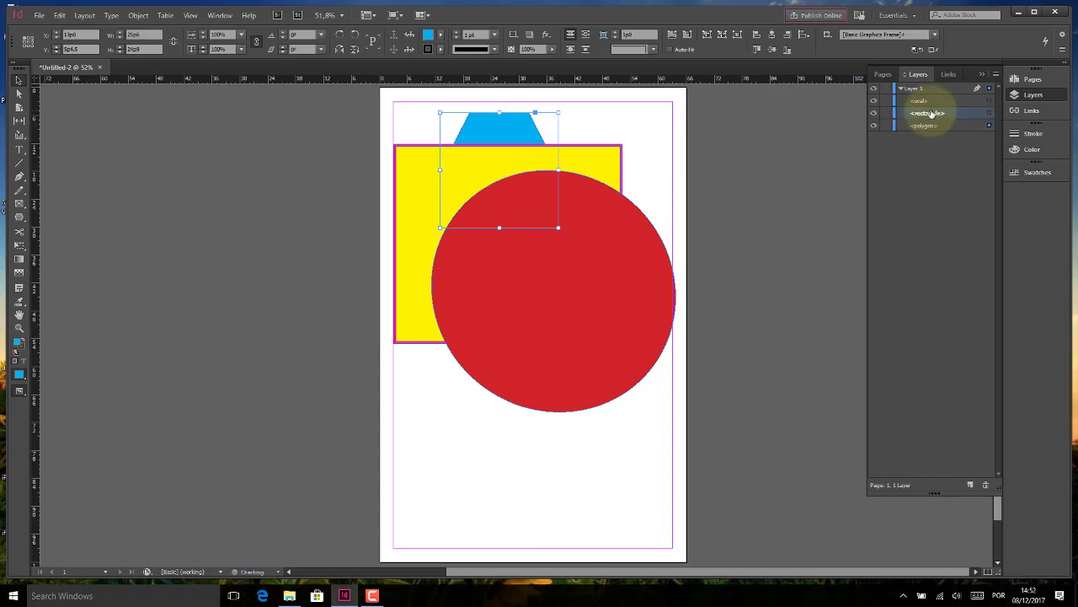
- Select the red oval and stack it directly below the yellow rectangle in Layer 1
left_click(621, 253)
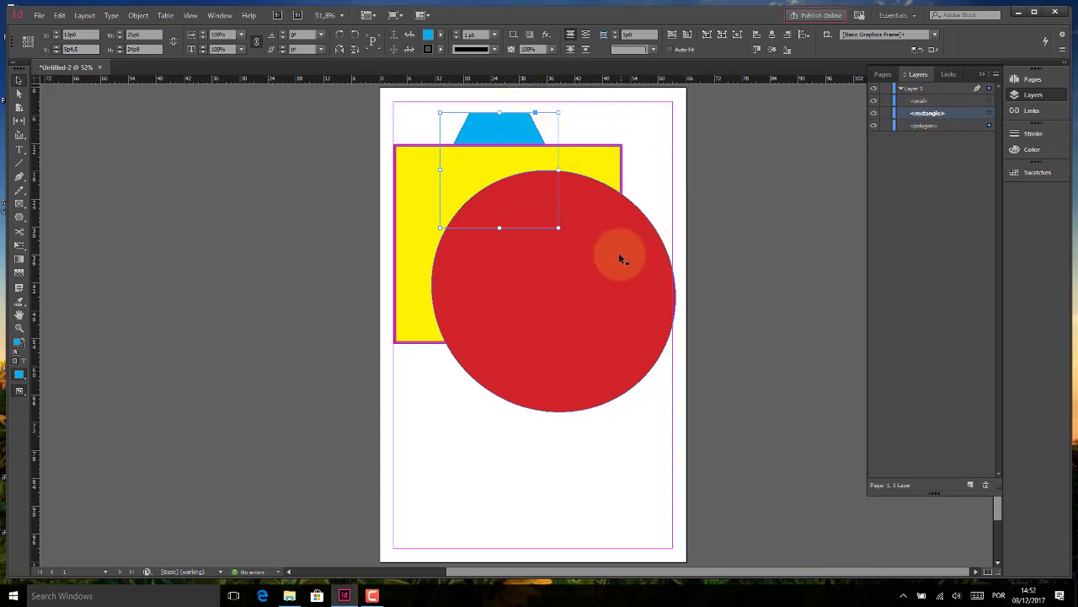
left_click(934, 99)
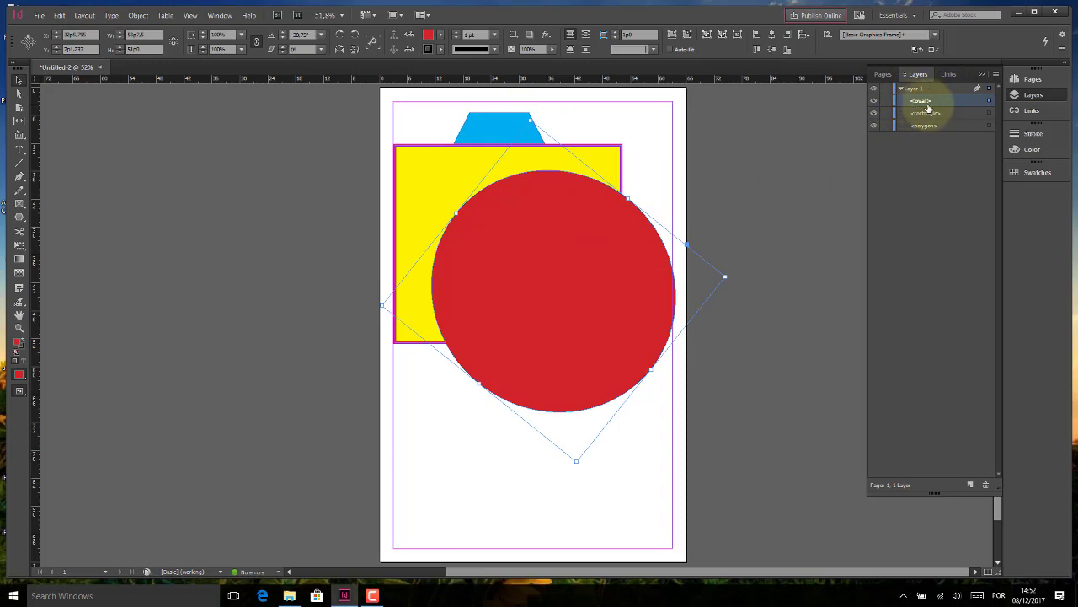
left_click_drag(933, 103, 935, 115)
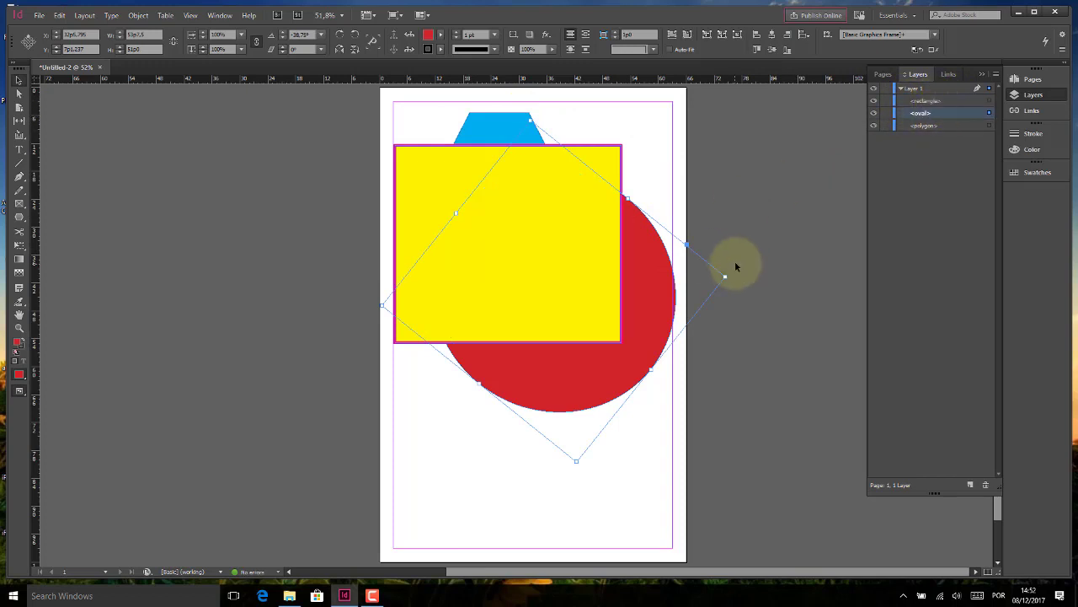
- Bring the red oval to the front with the Arrange command Bring to Front
right_click(652, 272)
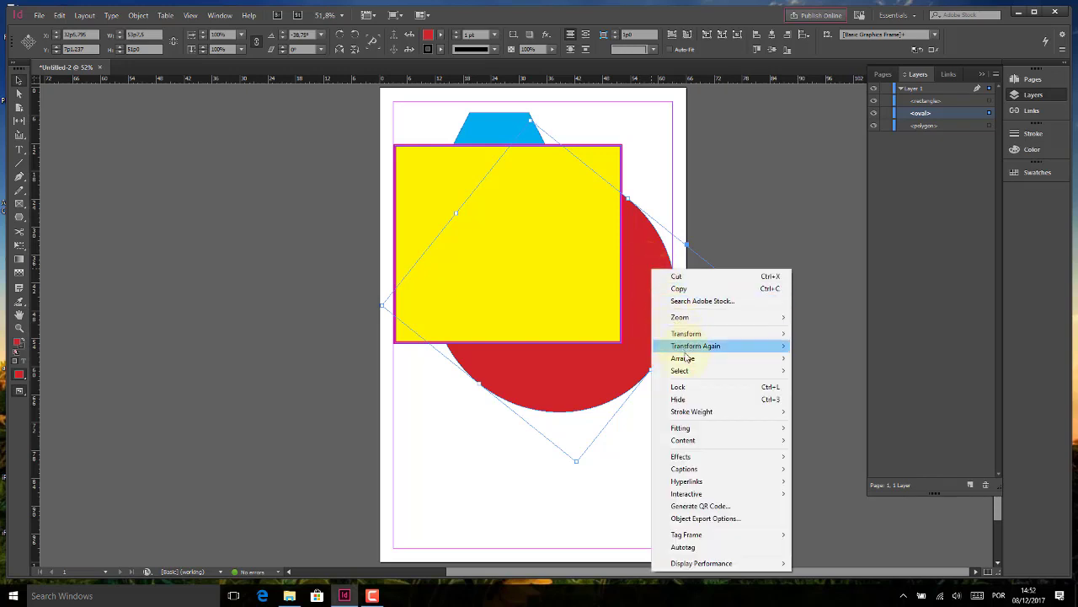
mouse_move(686, 358)
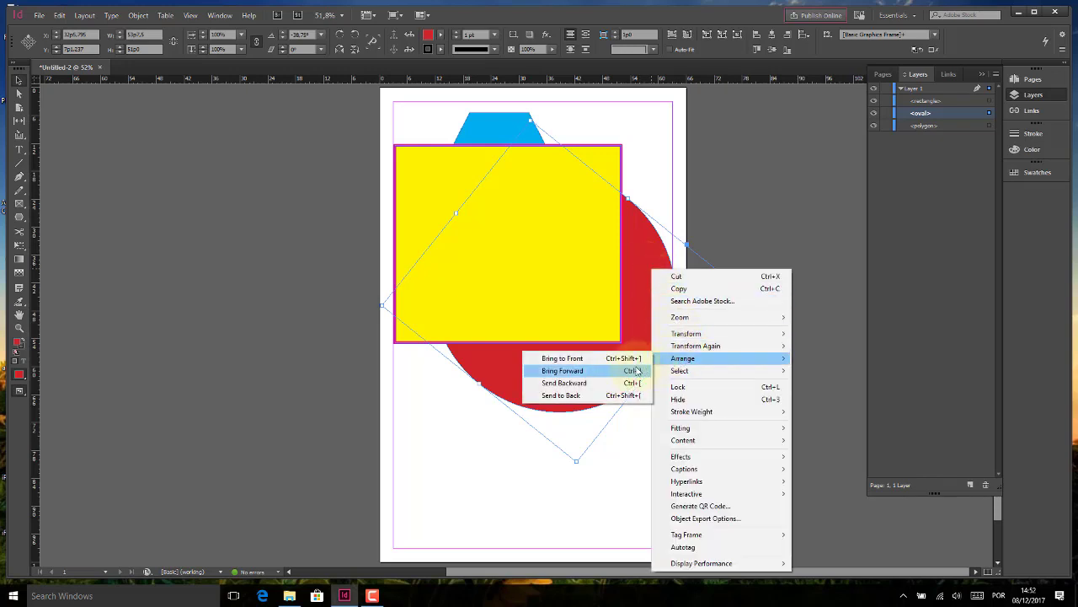
left_click(563, 358)
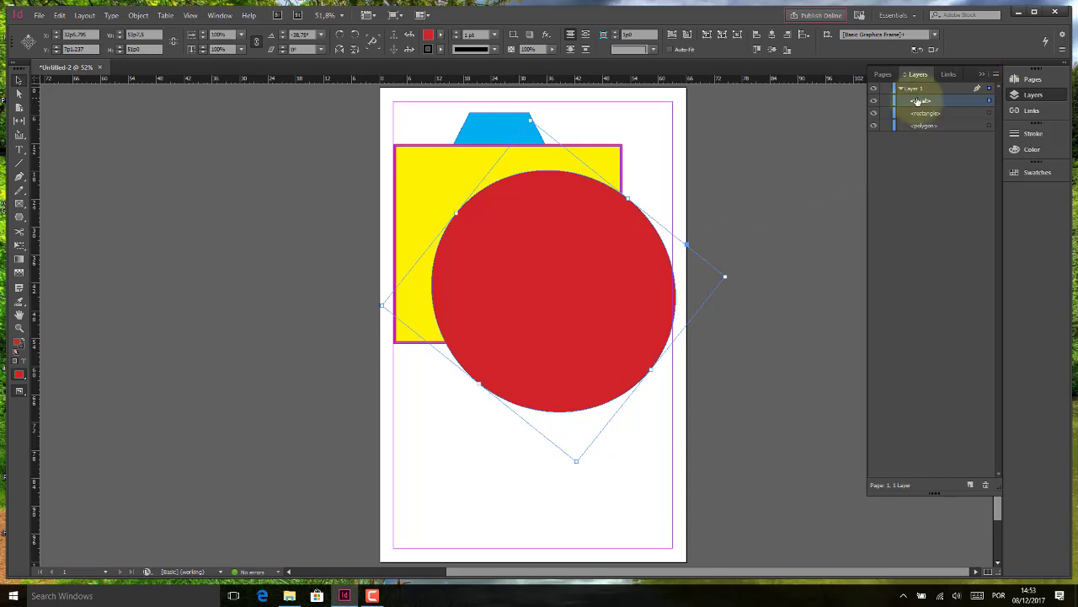
- Try the red oval at the bottom of Layer 1's stacking order and undo that reordering
left_click_drag(935, 100, 937, 130)
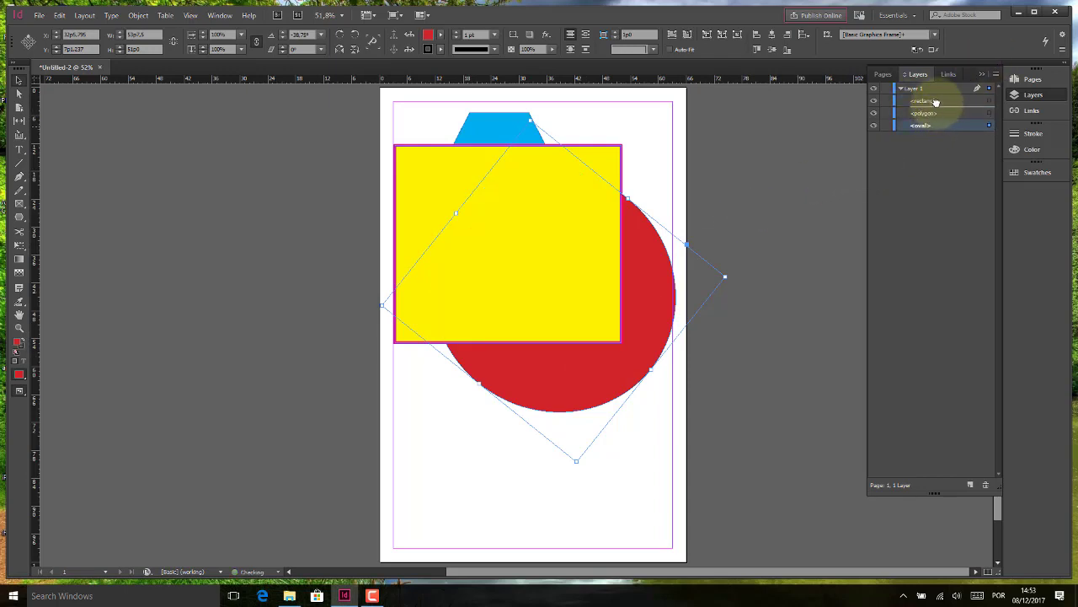
key("ctrl+z")
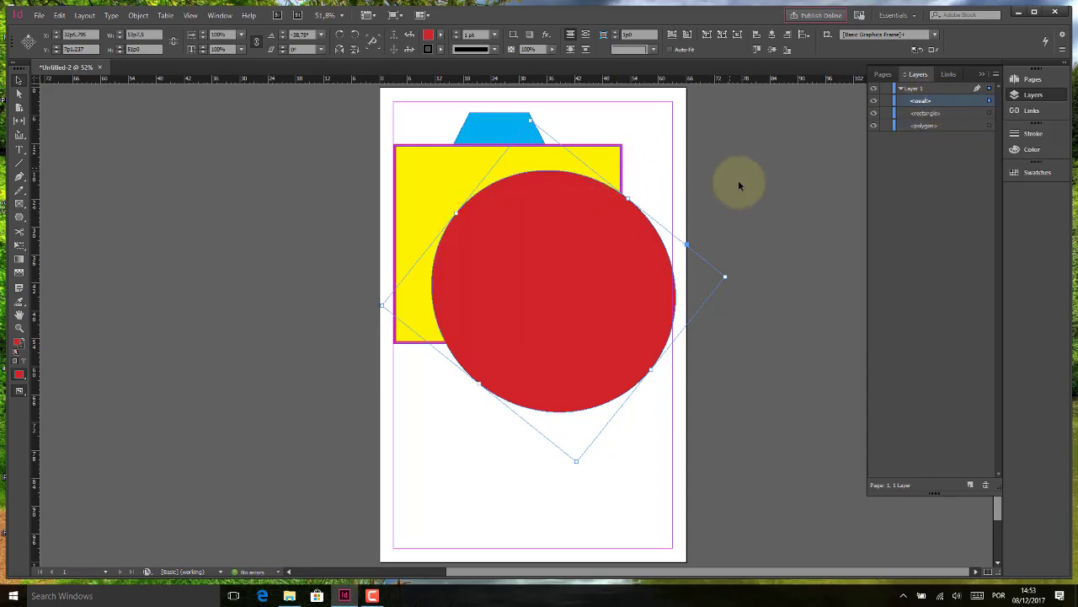
left_click(901, 88)
left_click(901, 88)
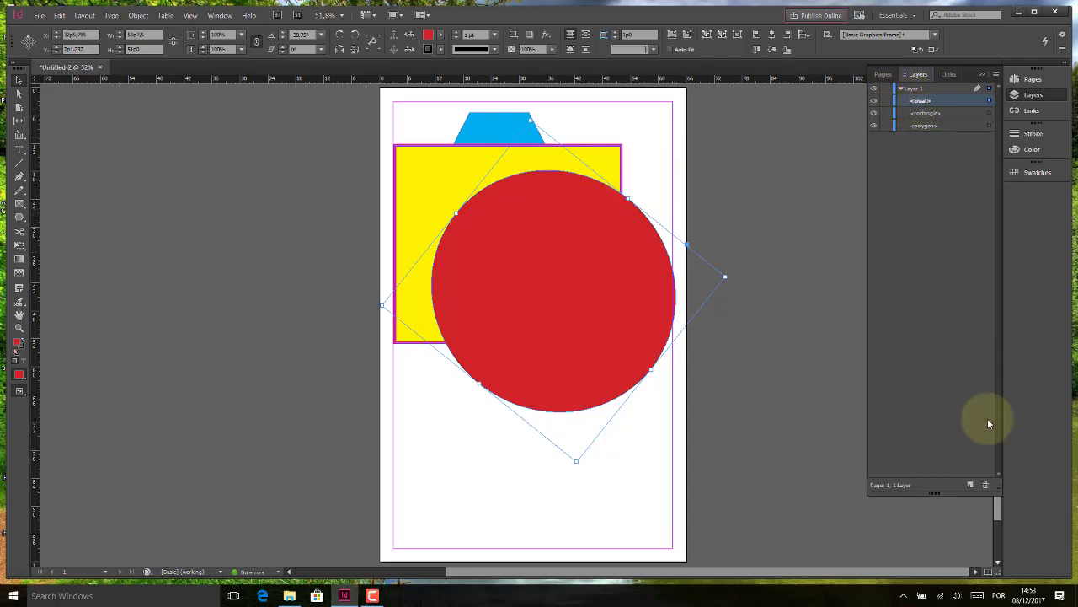
- Delete the red oval and the cyan hexagon, and move the yellow rectangle to about X 6p3, Y 5p9
left_click(985, 484)
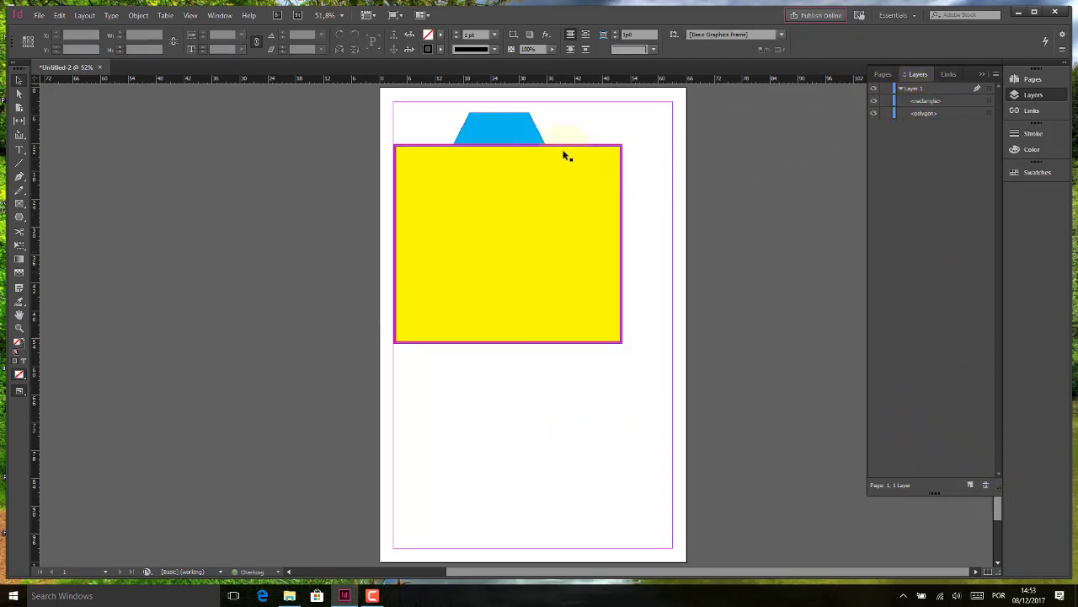
left_click(510, 133)
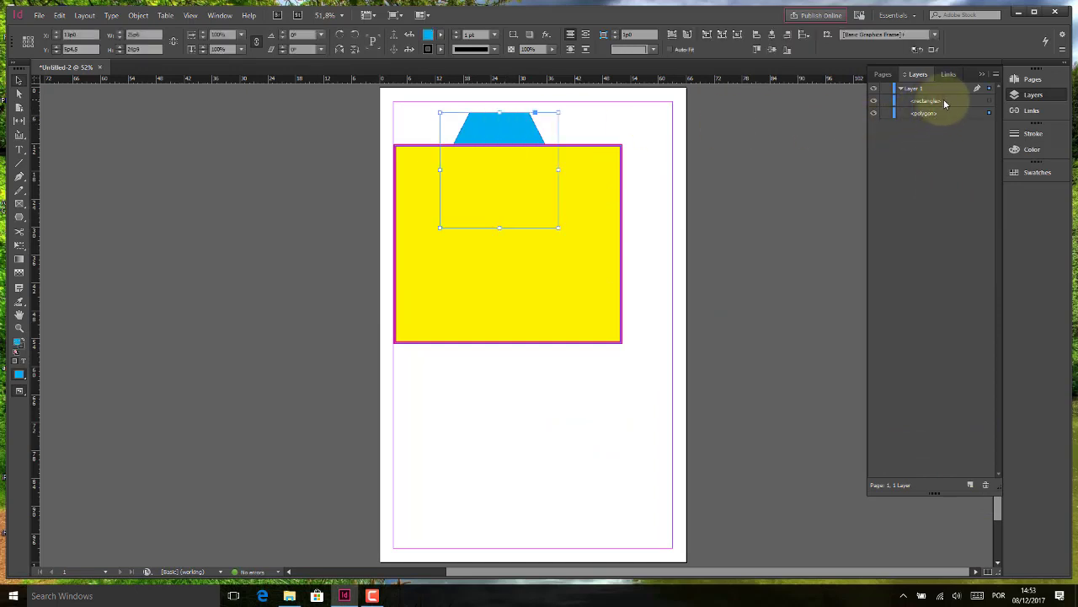
left_click(985, 484)
left_click_drag(530, 207, 547, 184)
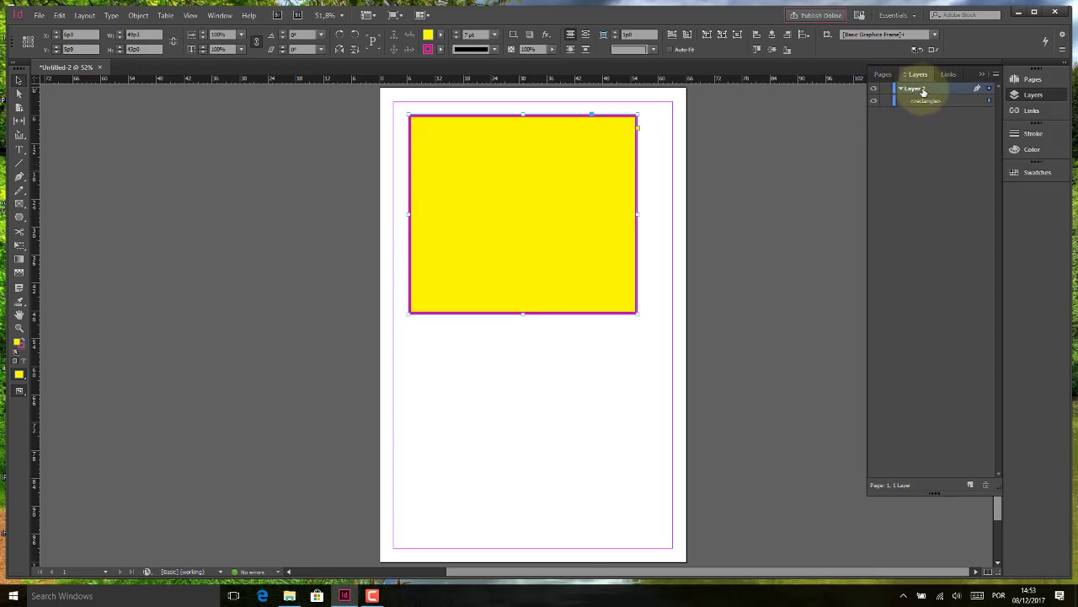
- Rename Layer 1 as RETANGULO and set its layer color to Yellow
double_click(922, 91)
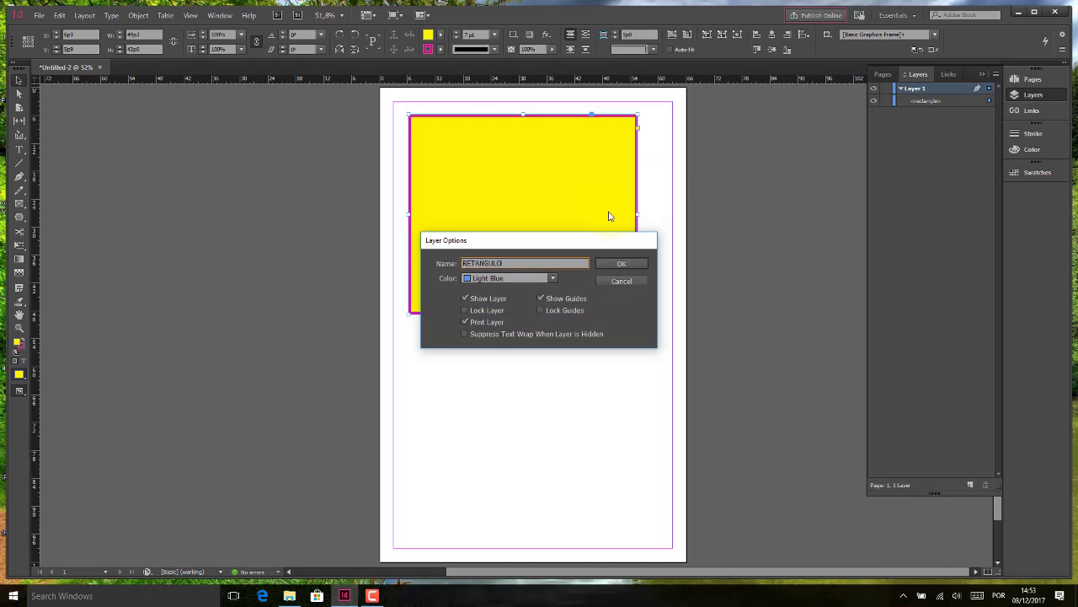
left_click(525, 278)
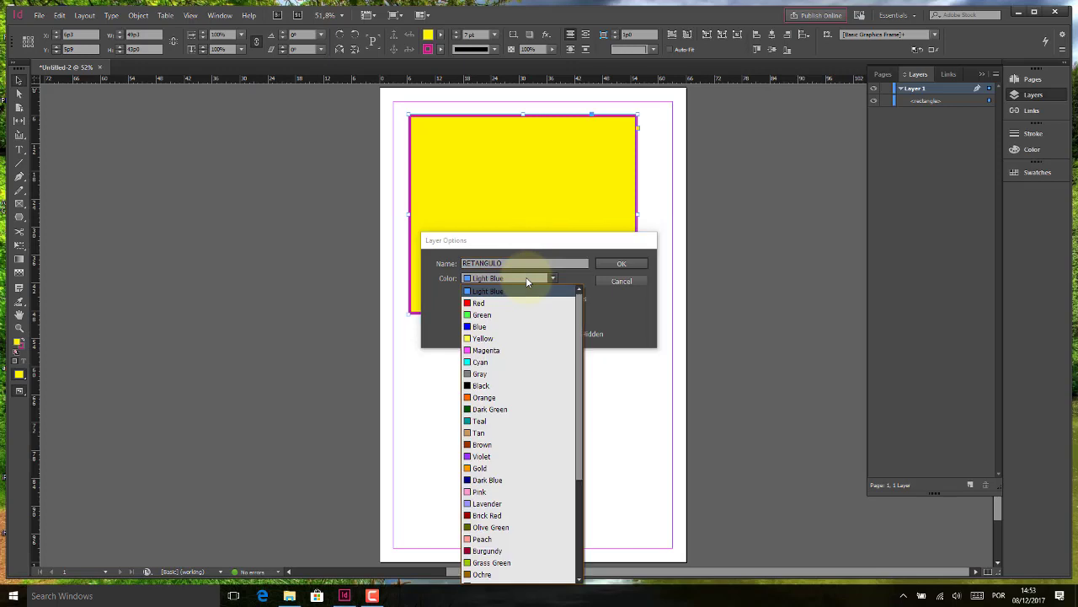
left_click(502, 337)
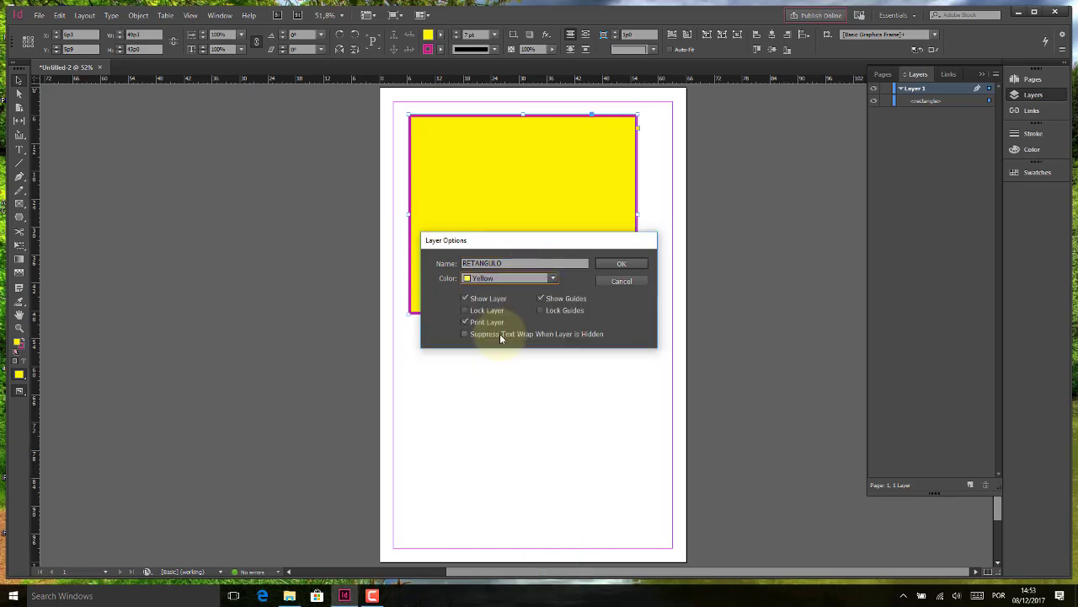
left_click(622, 265)
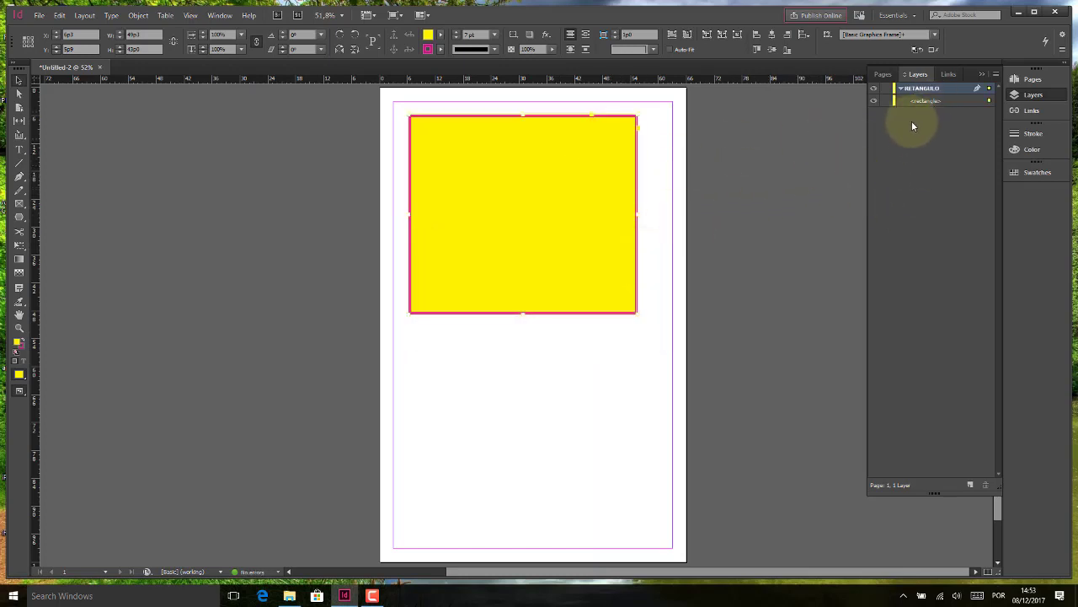
- Collapse the RETANGULO layer and create a new layer above it
left_click(901, 89)
left_click(884, 159)
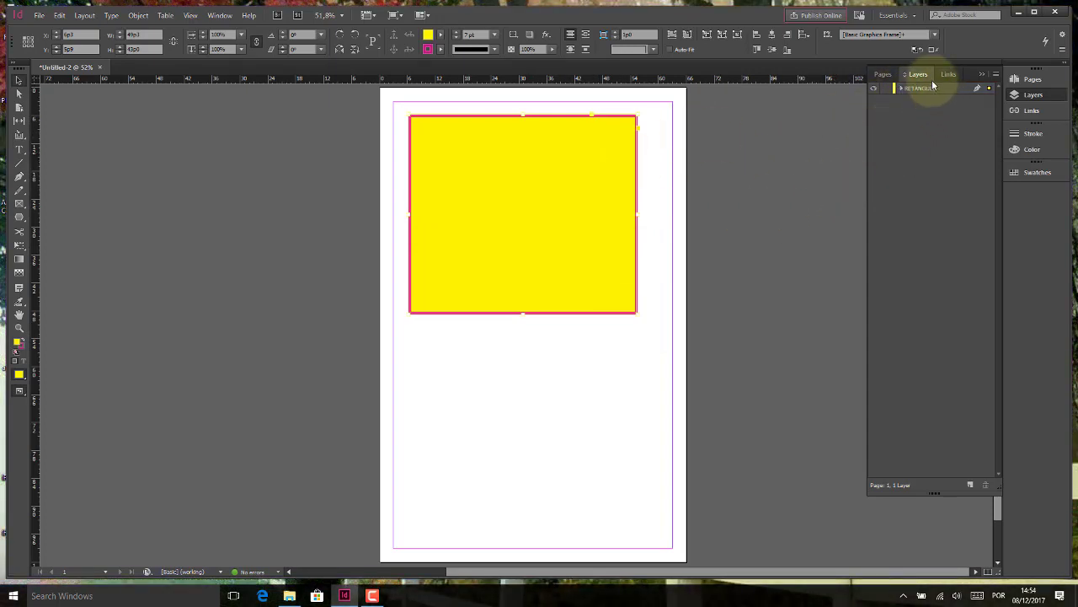
left_click(526, 316)
left_click(970, 486)
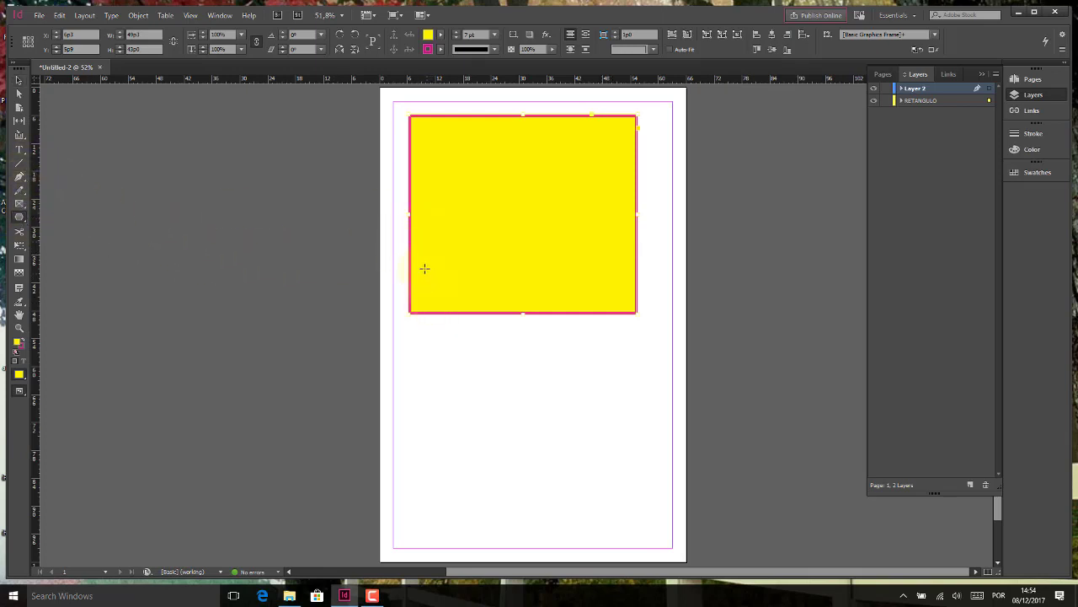
- Draw a hexagon about 43p9 by 37p10.5 over the rectangle's lower edge and fill it with C=100 M=0 Y=0 K=0
left_click_drag(425, 268, 627, 443)
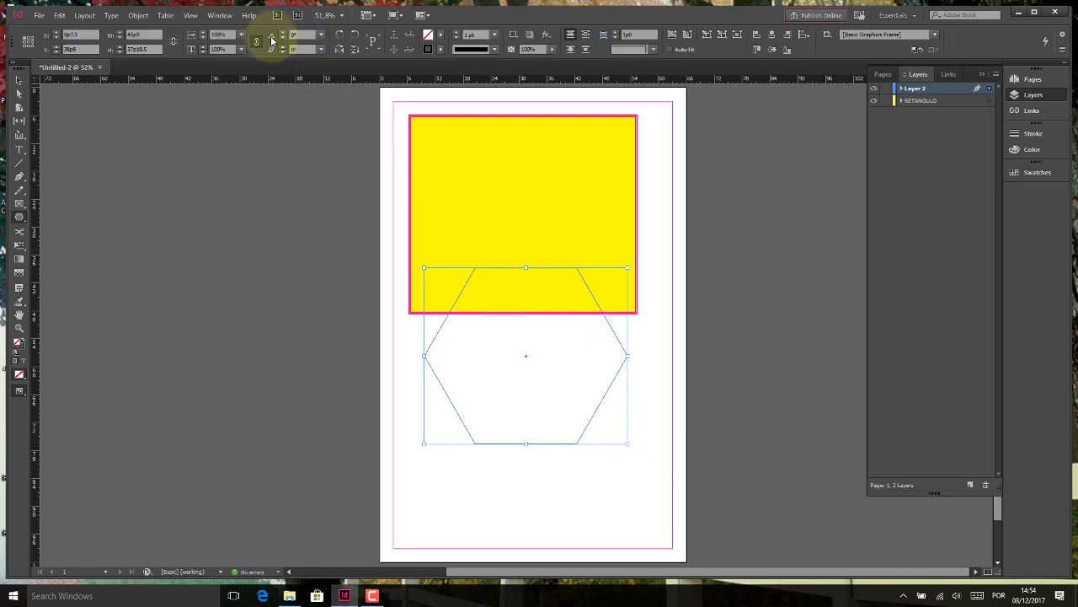
left_click(430, 34)
left_click(337, 112)
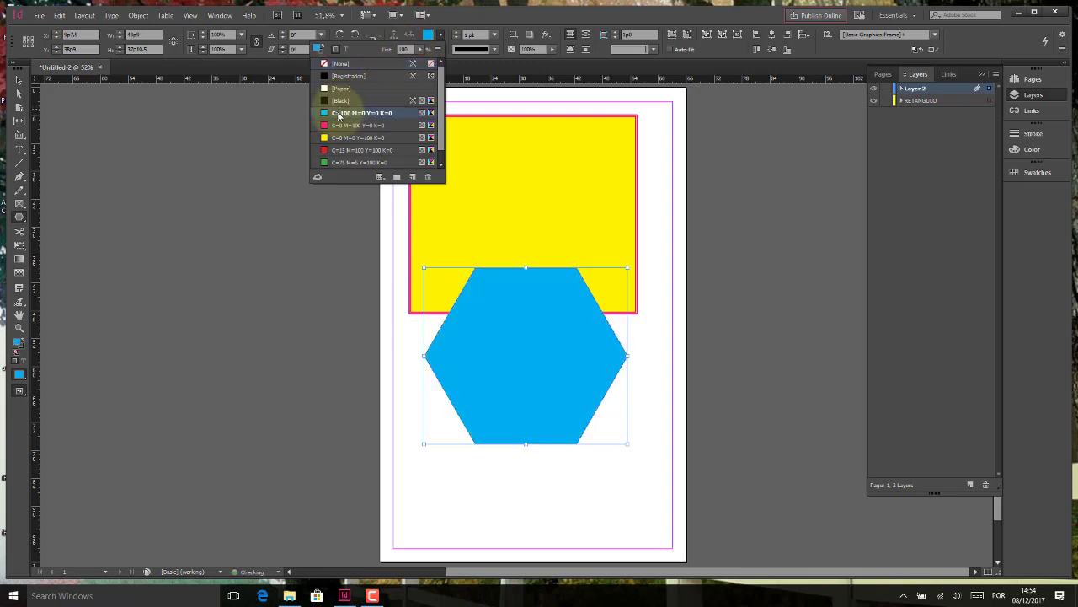
left_click(19, 80)
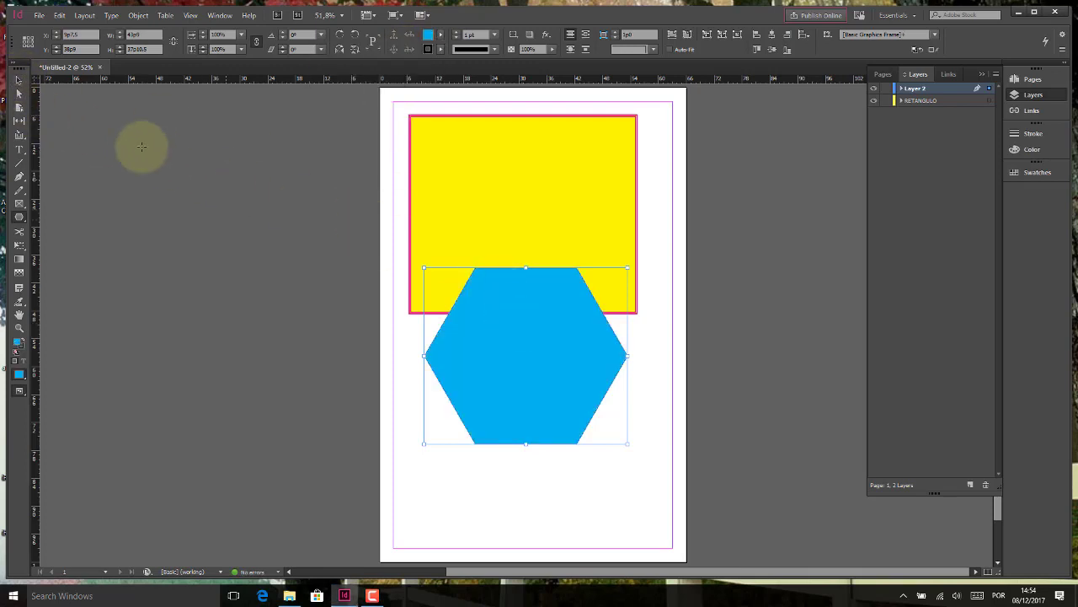
- Move the hexagon up to about X 10p7.5, Y 20p6, and restack Layer 2 below RETANGULO and back above it
left_click_drag(459, 324, 516, 243)
right_click(528, 240)
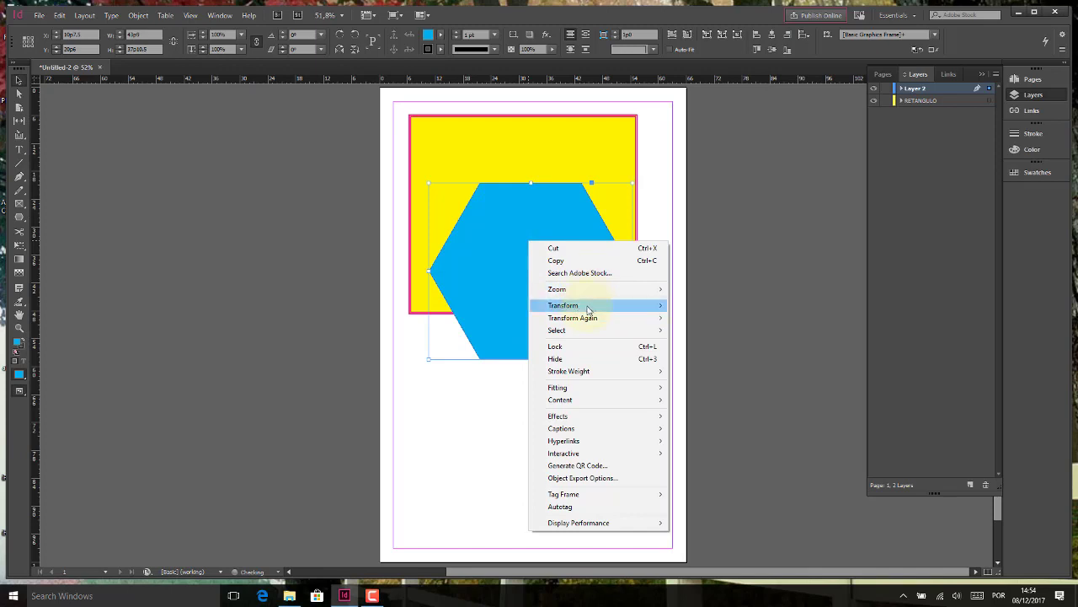
left_click(528, 221)
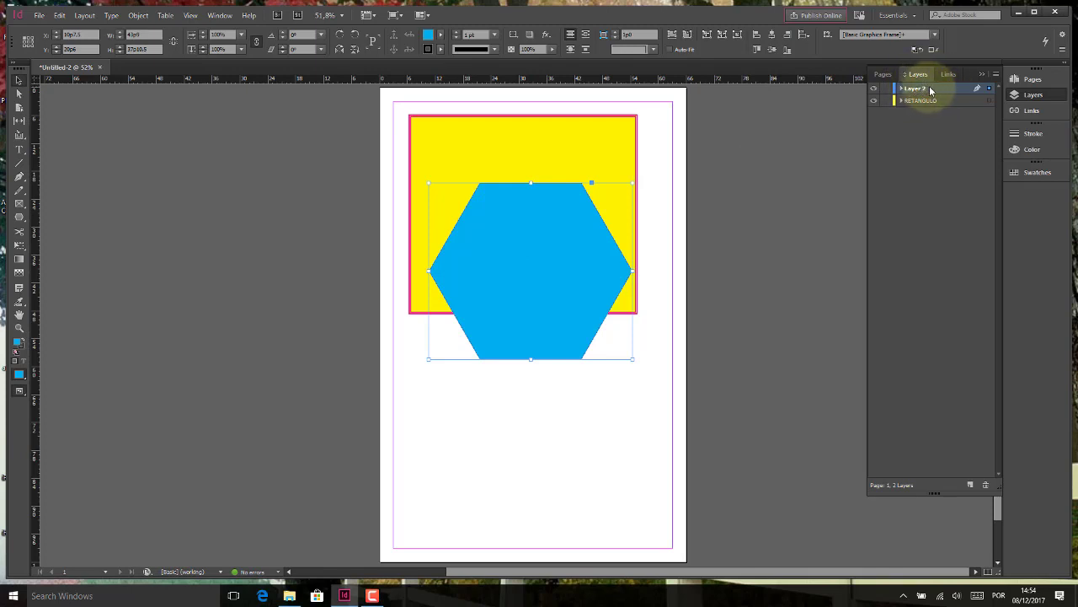
left_click_drag(930, 90, 930, 108)
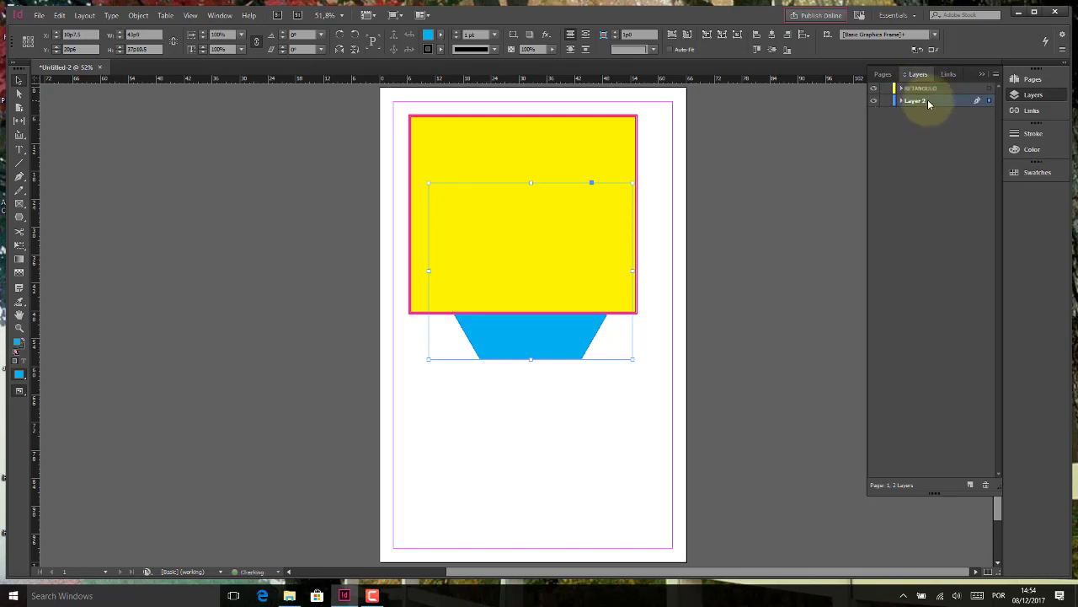
left_click_drag(925, 82, 922, 85)
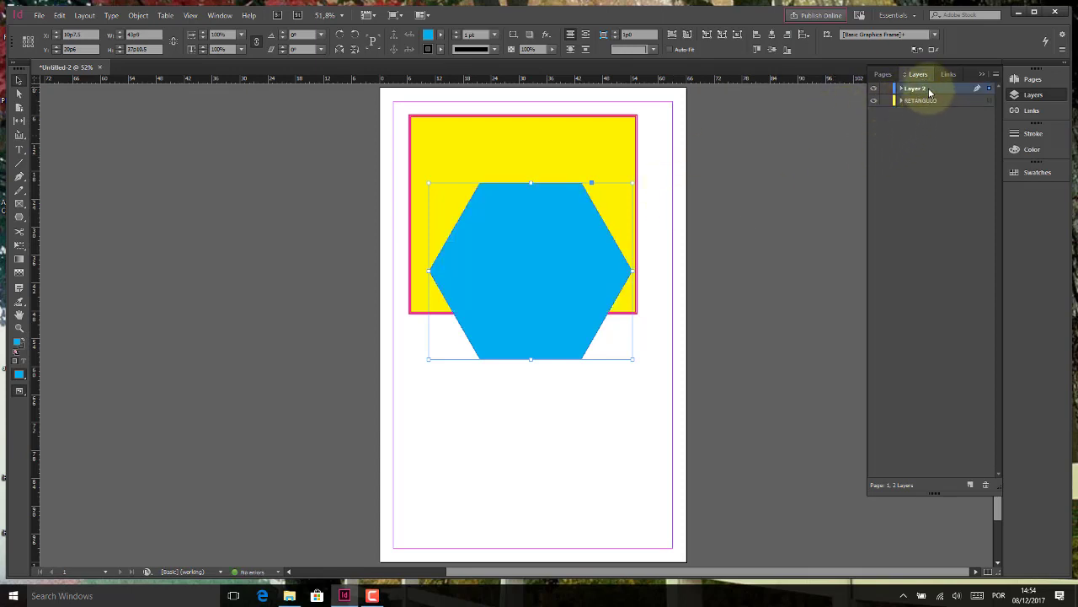
- Rename Layer 2 as POLIGNO and move the hexagon down to about X 9p6, Y 31p4.5
double_click(919, 89)
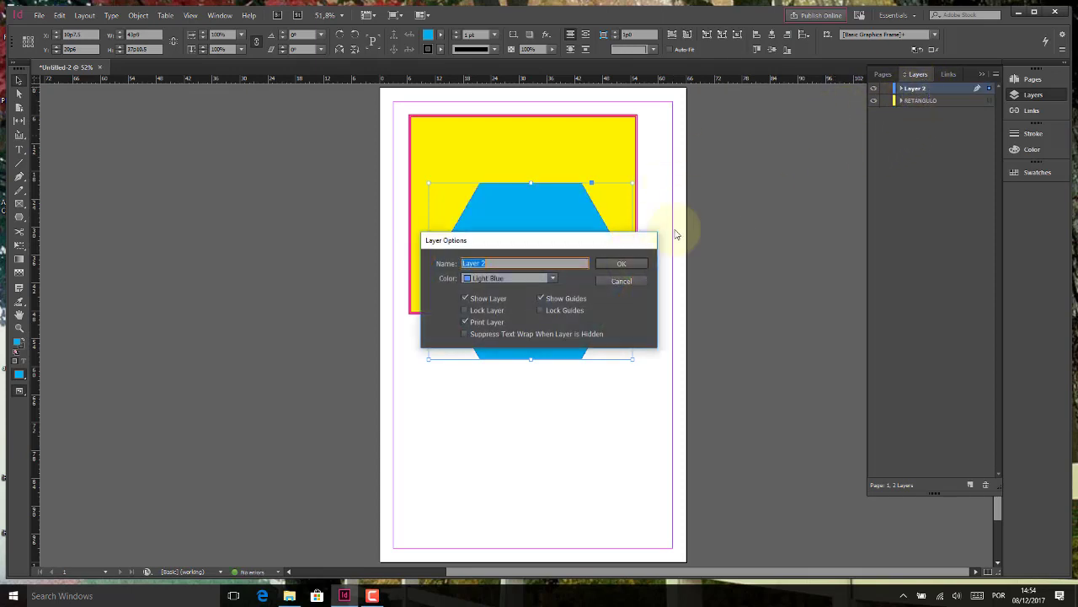
type("POLIGNO")
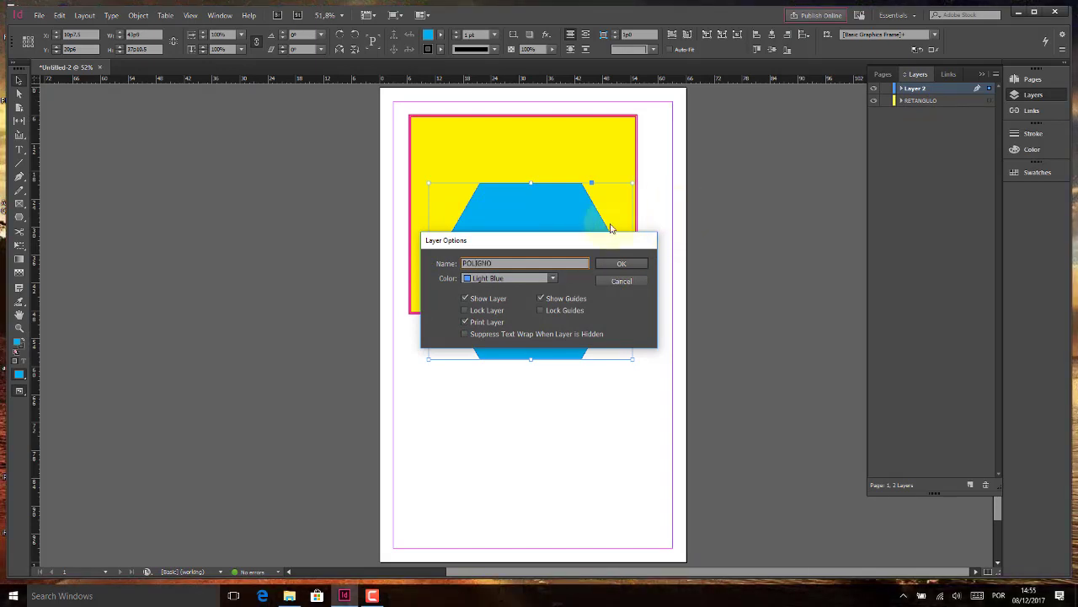
left_click(622, 264)
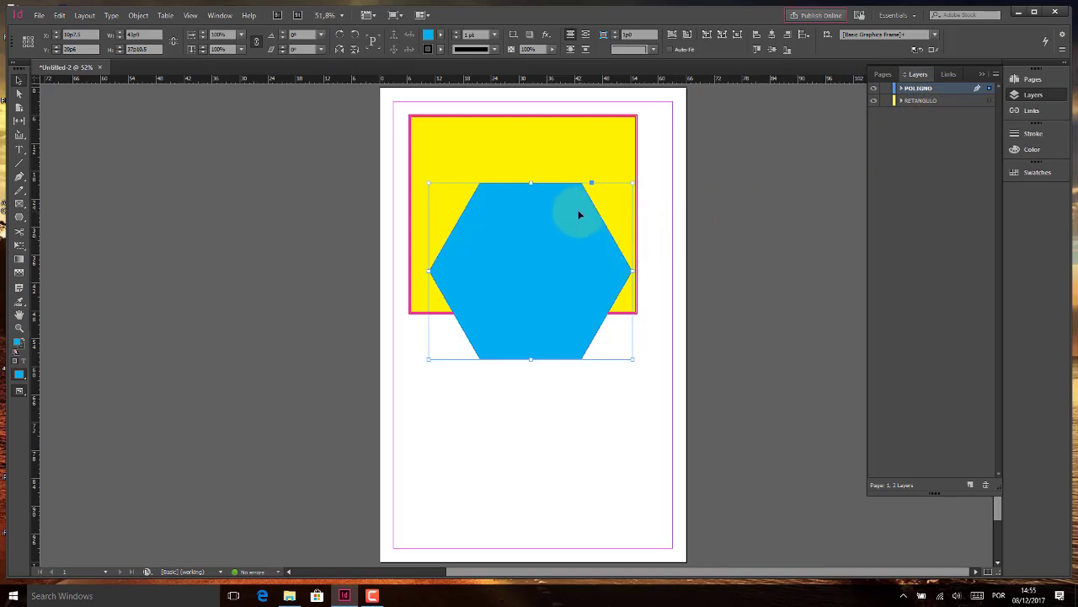
left_click_drag(578, 211, 573, 266)
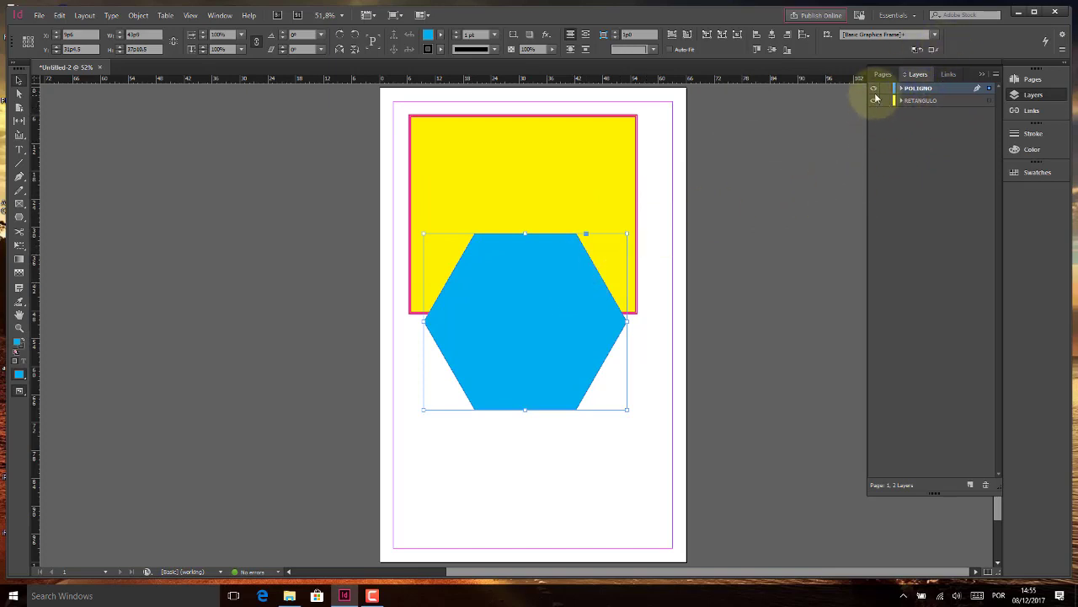
- Hide and show the RETANGULO and POLIGNO layers in turn, leaving both visible
left_click(874, 100)
left_click(874, 88)
left_click(873, 100)
left_click(874, 88)
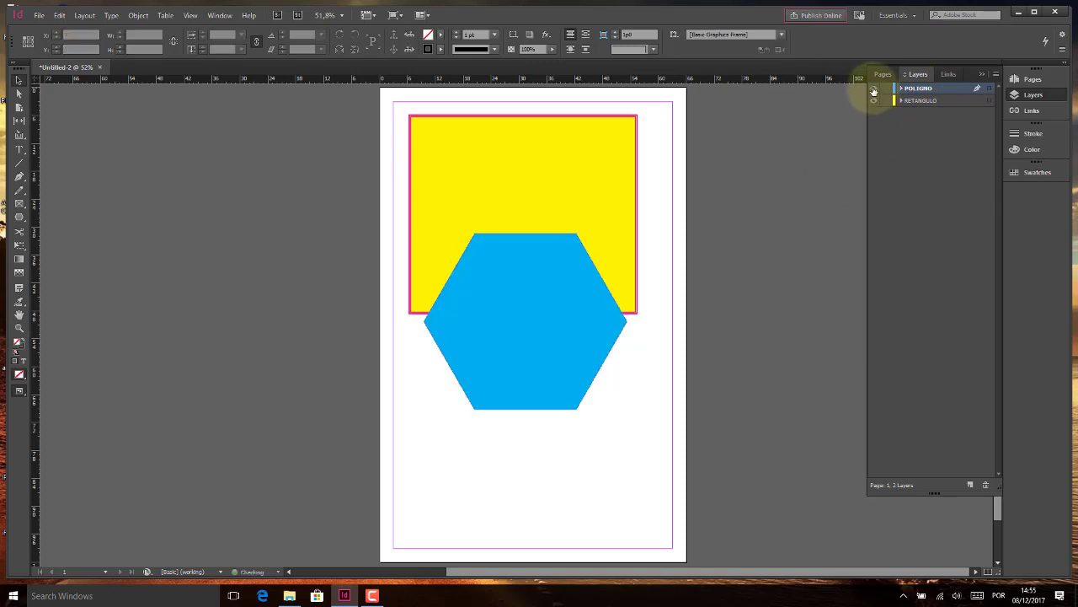
left_click(873, 100)
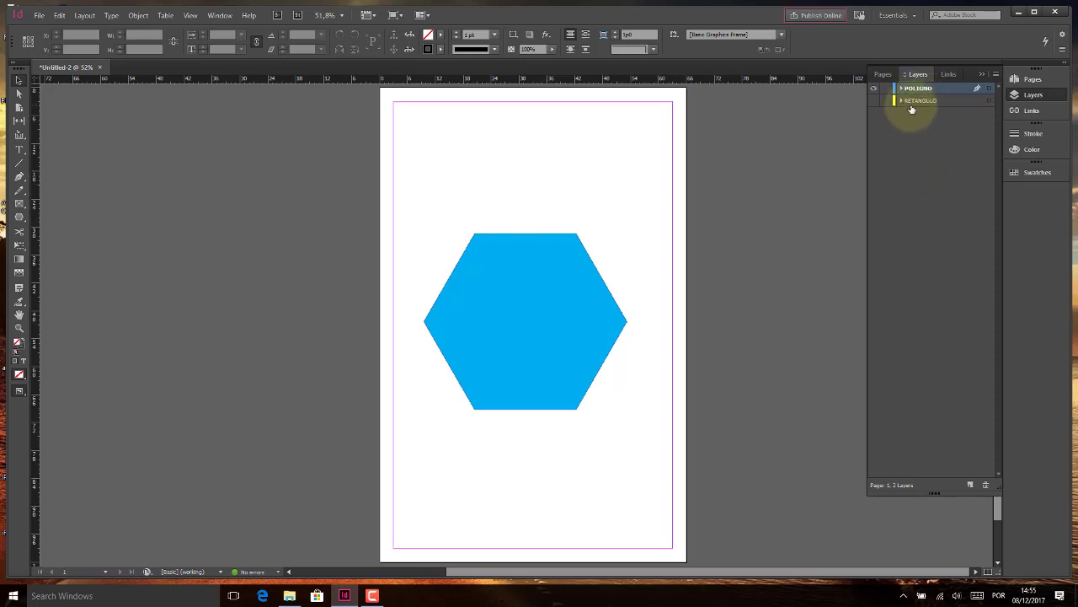
left_click(874, 87)
left_click(873, 88)
left_click(874, 100)
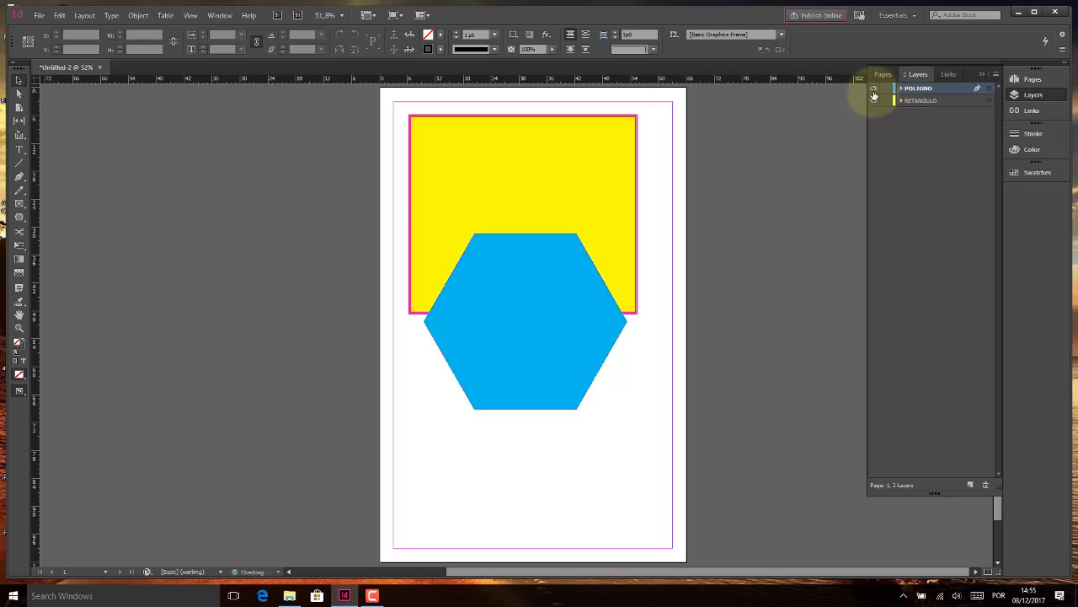
left_click(873, 88)
left_click(873, 100)
left_click(874, 88)
left_click(873, 101)
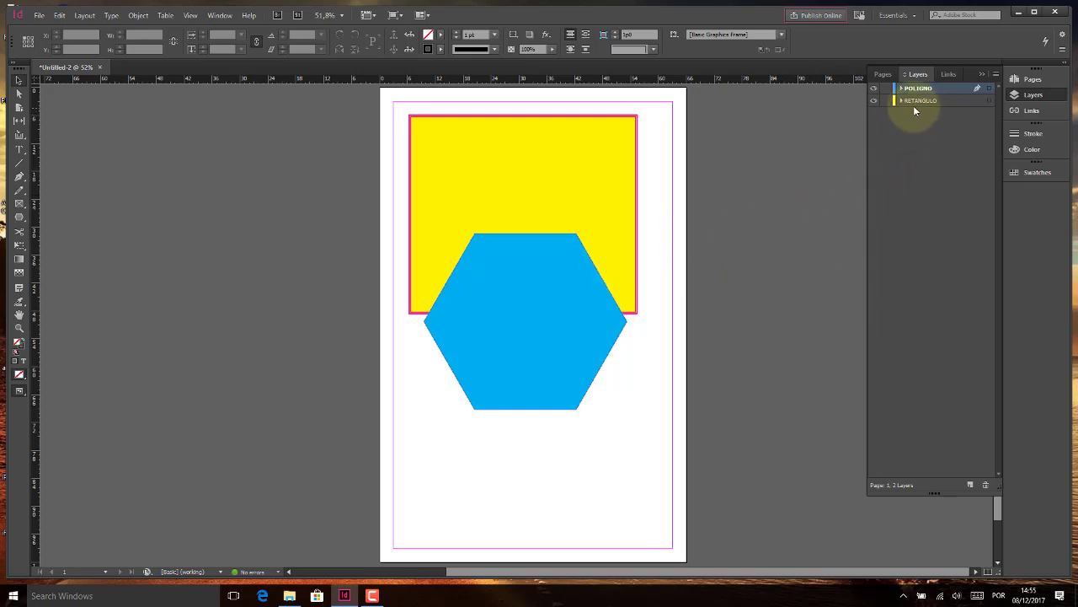
- Rename the RETANGULO layer as QUADRADO
left_click(909, 102)
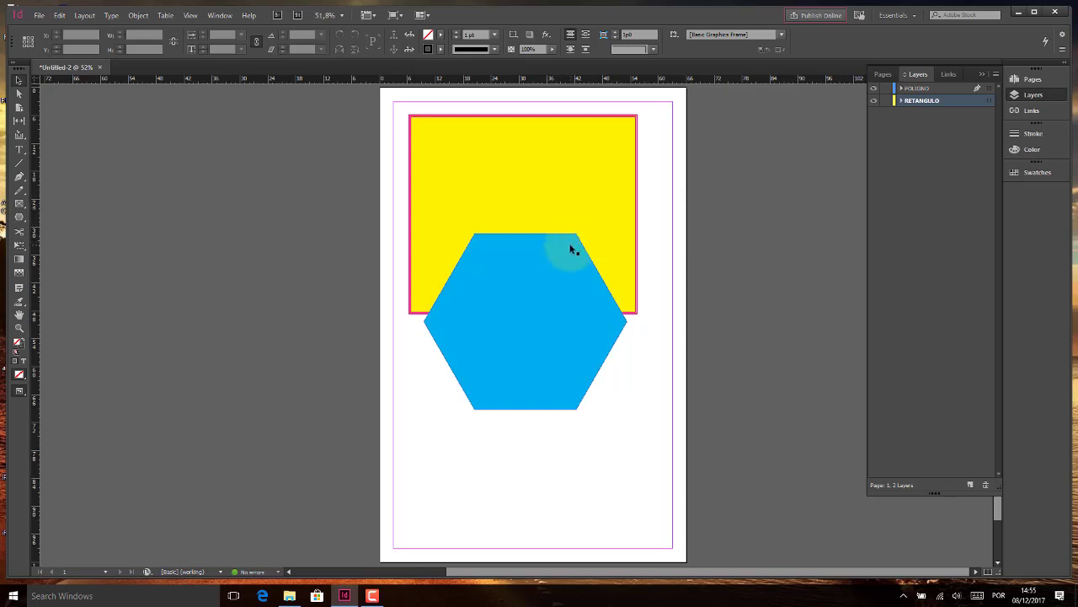
double_click(923, 102)
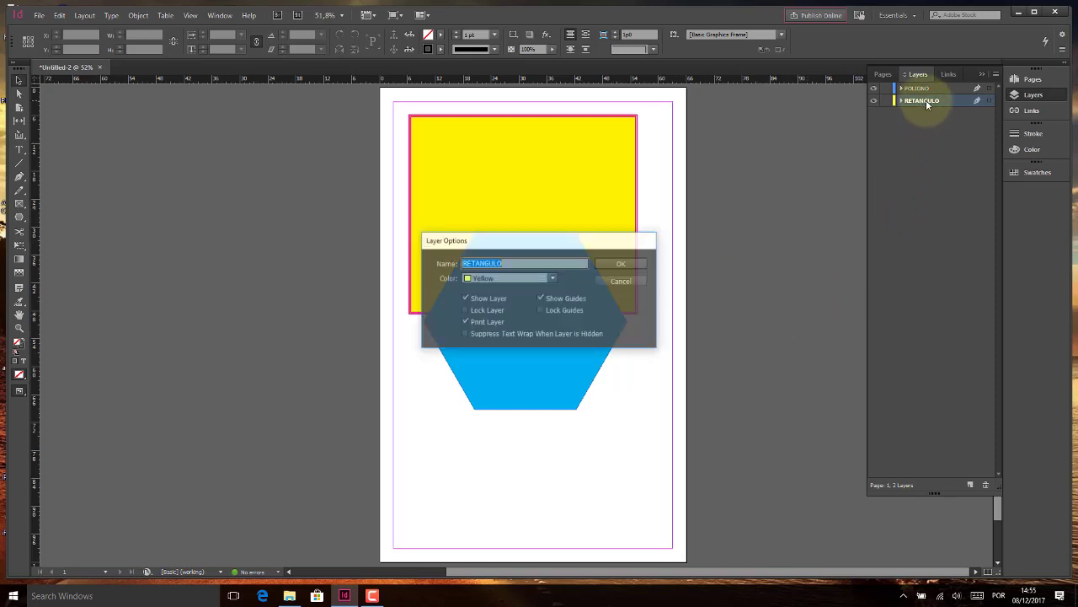
left_click(621, 280)
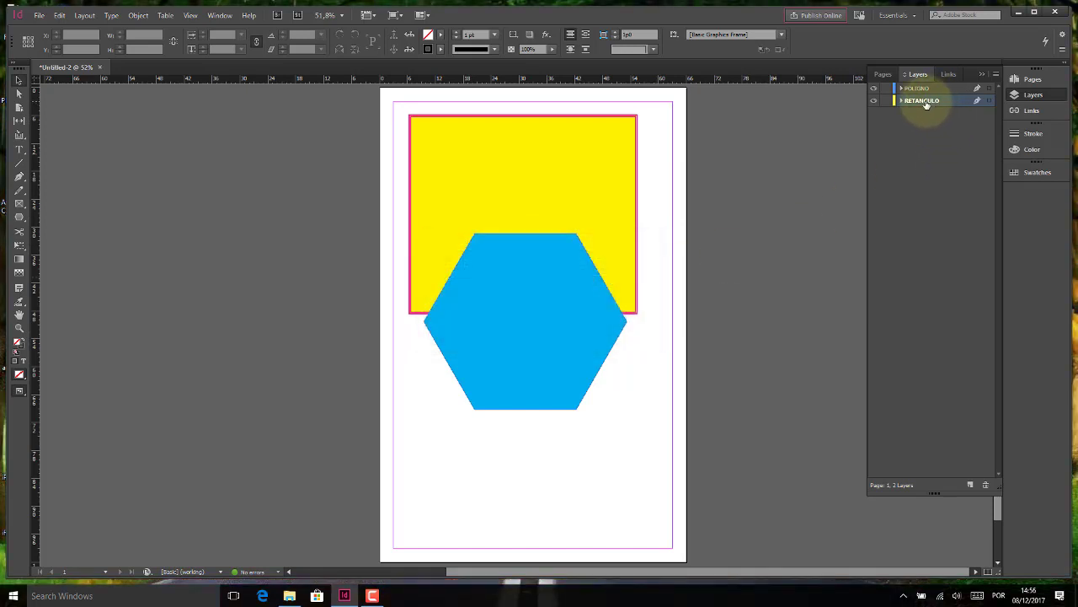
left_click(926, 102)
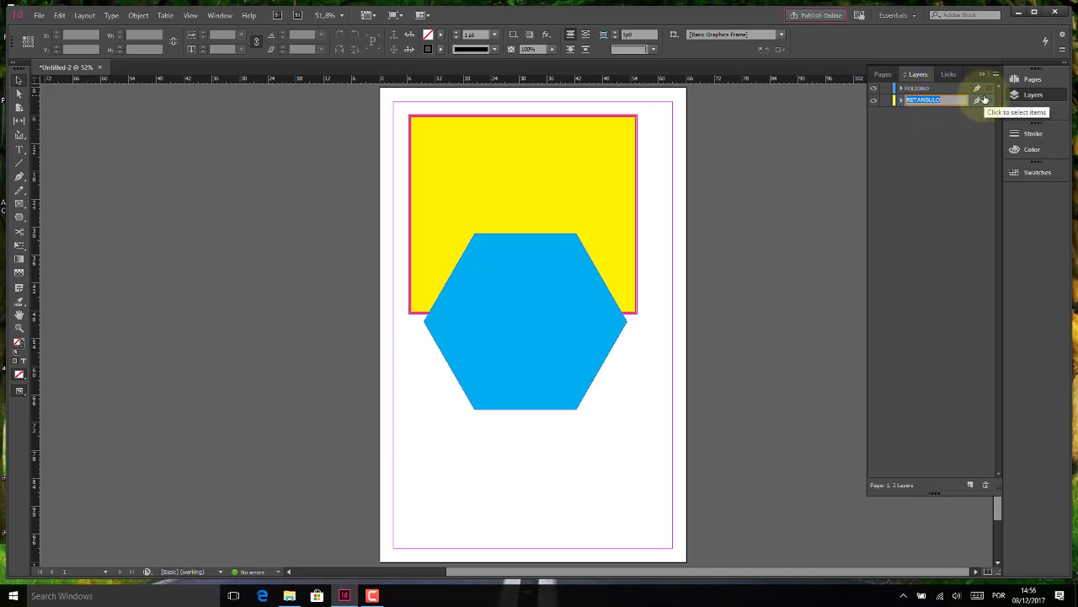
type("QUADRADO")
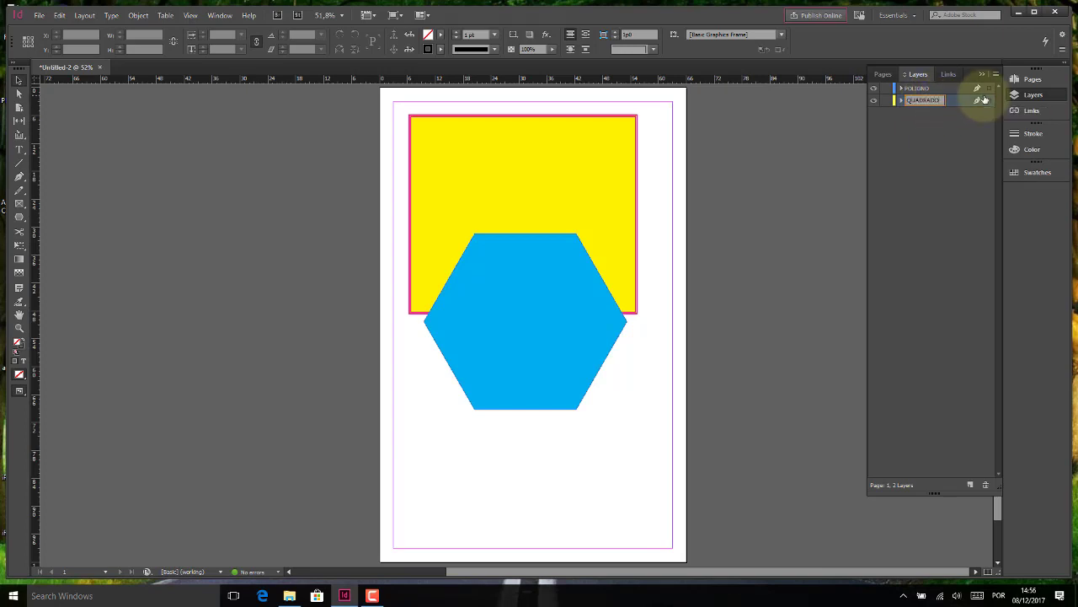
key("Return")
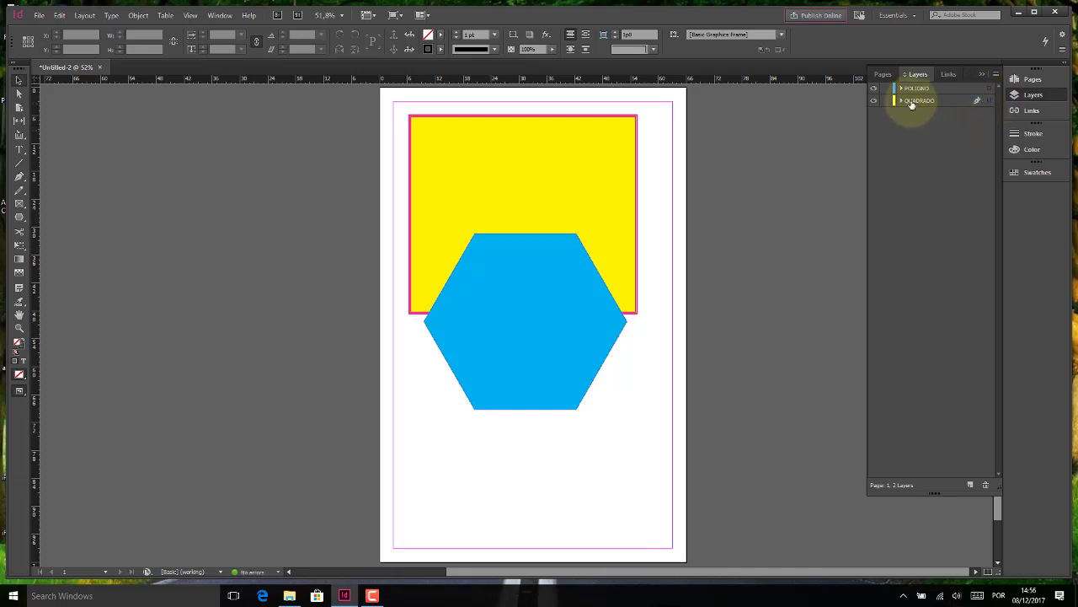
- Expand and collapse the QUADRADO layer's contents, and hide and show the layer again
left_click(902, 100)
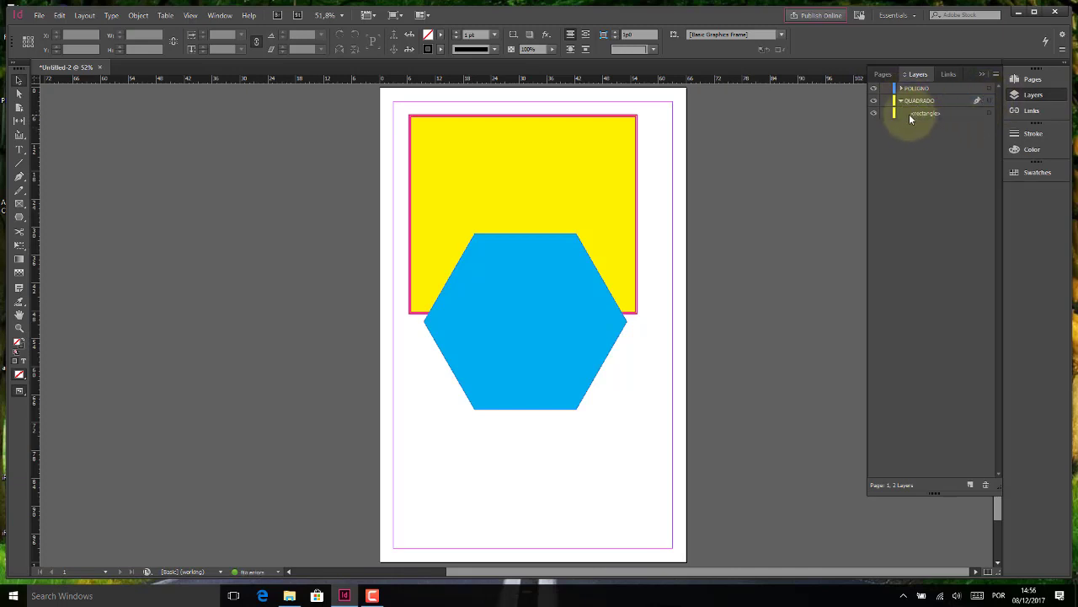
left_click(901, 100)
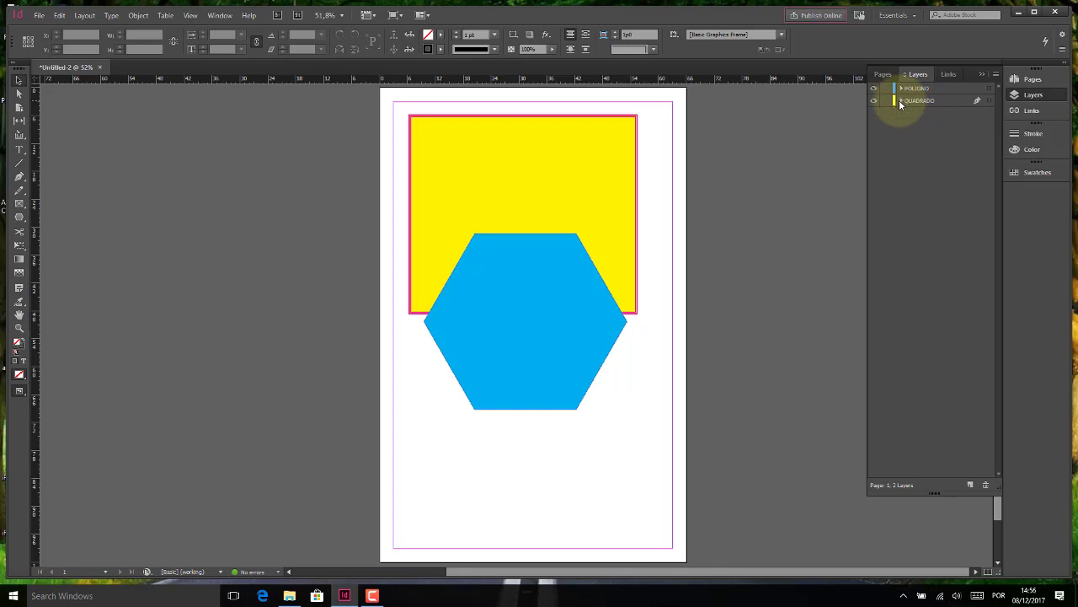
left_click(874, 100)
left_click(874, 101)
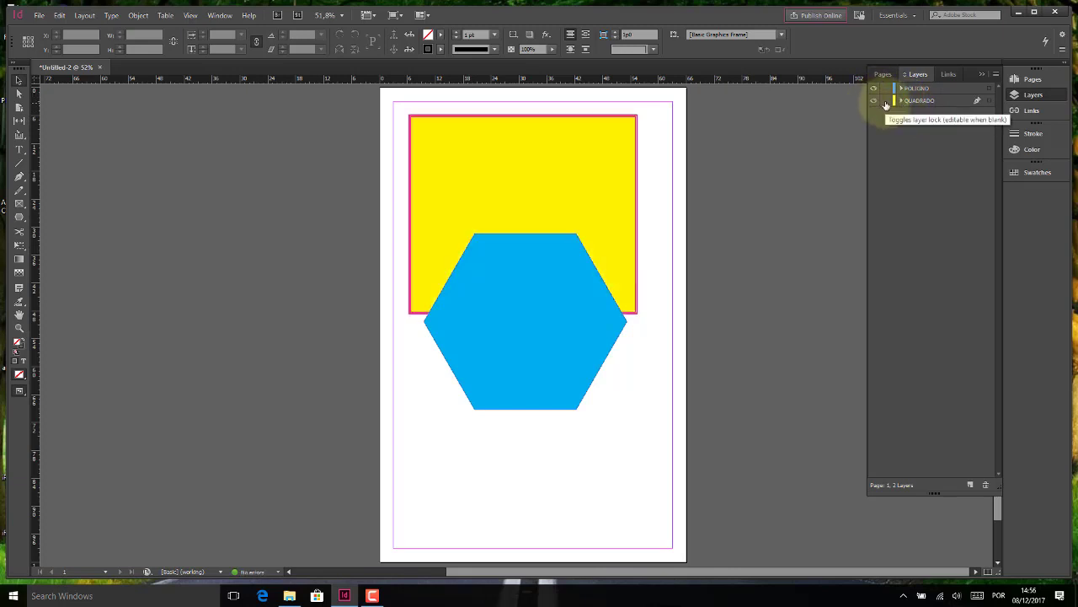
- Lock the QUADRADO layer and test it by trying to move the rectangle and repositioning the hexagon over the rectangle's lower edge
left_click(886, 101)
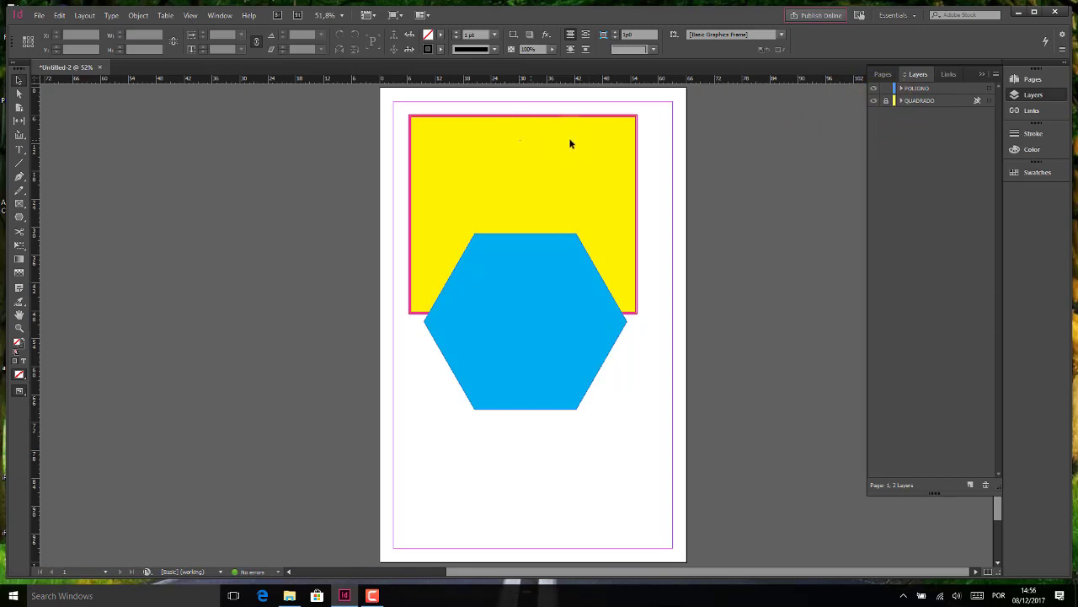
left_click_drag(601, 135, 572, 116)
left_click_drag(561, 289, 560, 358)
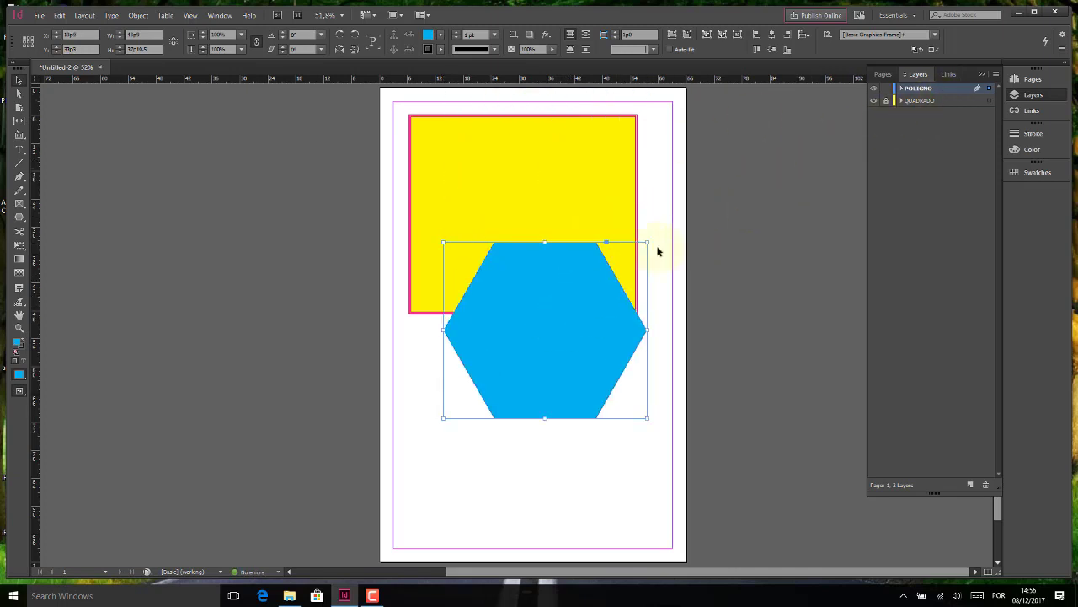
left_click_drag(648, 339, 528, 364)
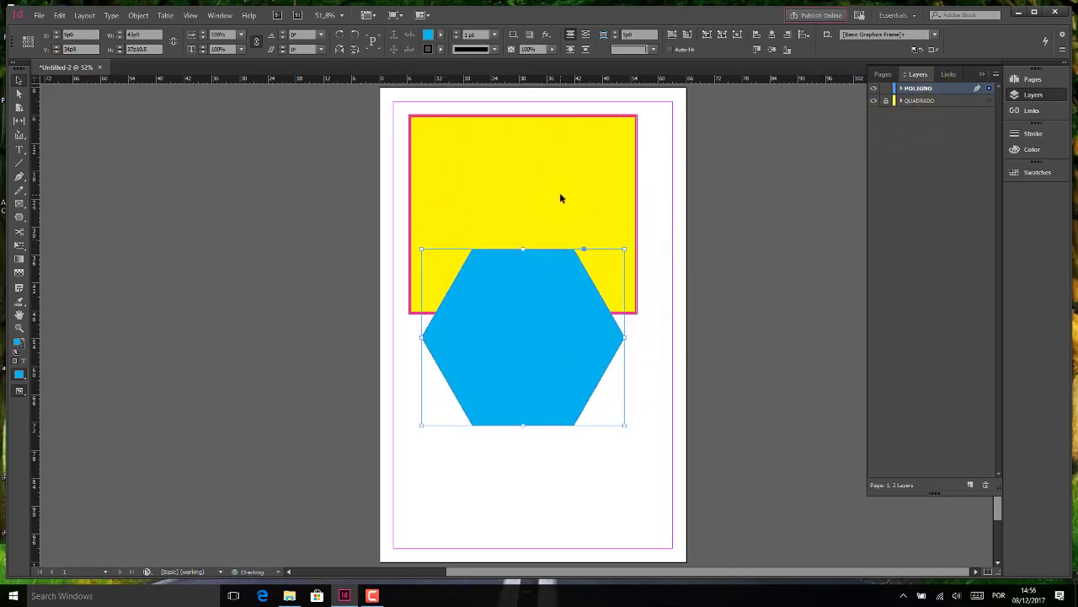
left_click(843, 135)
- Unlock both layers after also locking POLIGNO, and move the QUADRADO layer above POLIGNO
left_click(885, 88)
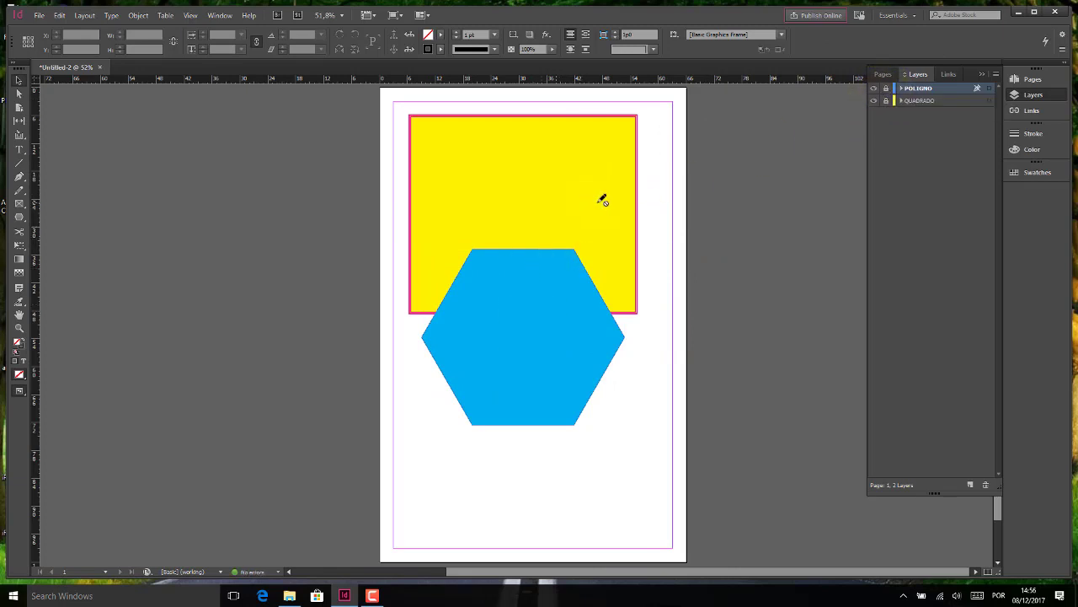
left_click(885, 89)
left_click(885, 100)
left_click_drag(928, 102, 922, 85)
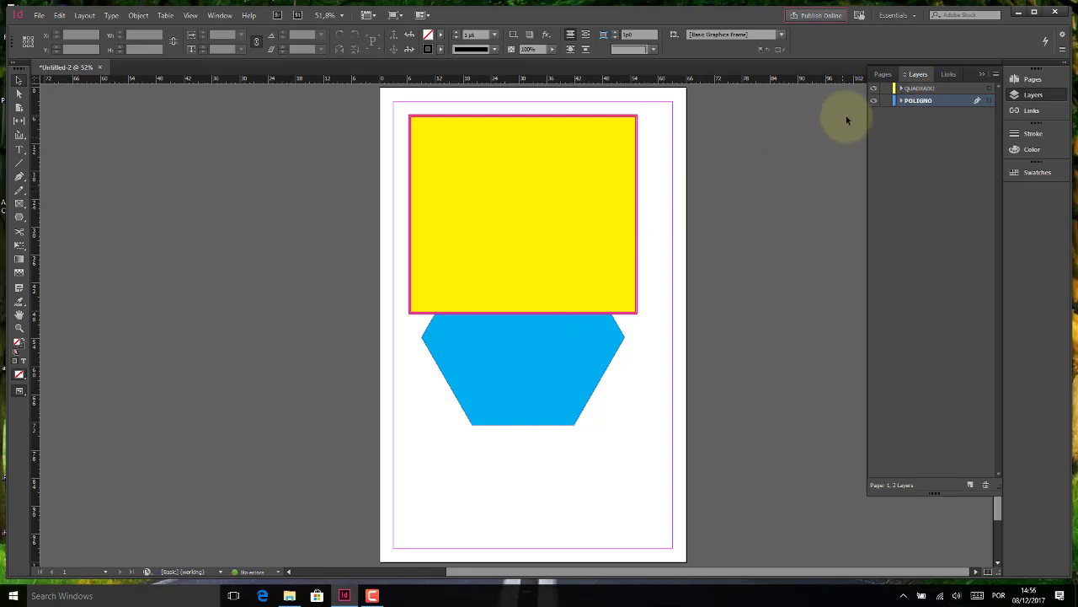
- Create six new layers between QUADRADO and POLIGNO, and hide and show the uppermost new one
left_click(974, 487)
left_click(974, 487)
left_click(974, 487)
left_click(974, 487)
left_click(974, 487)
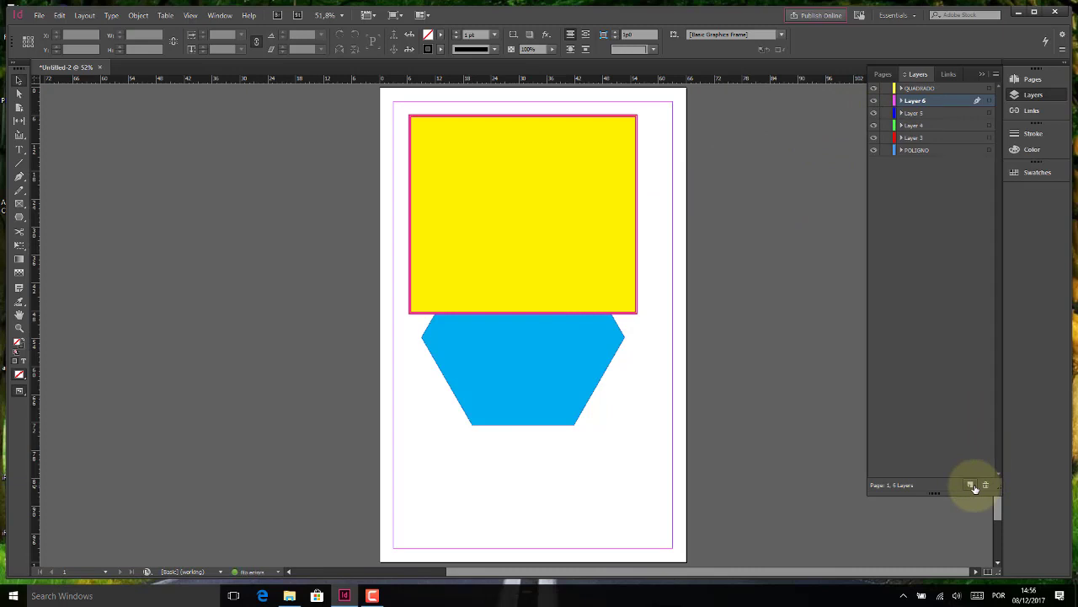
left_click(974, 487)
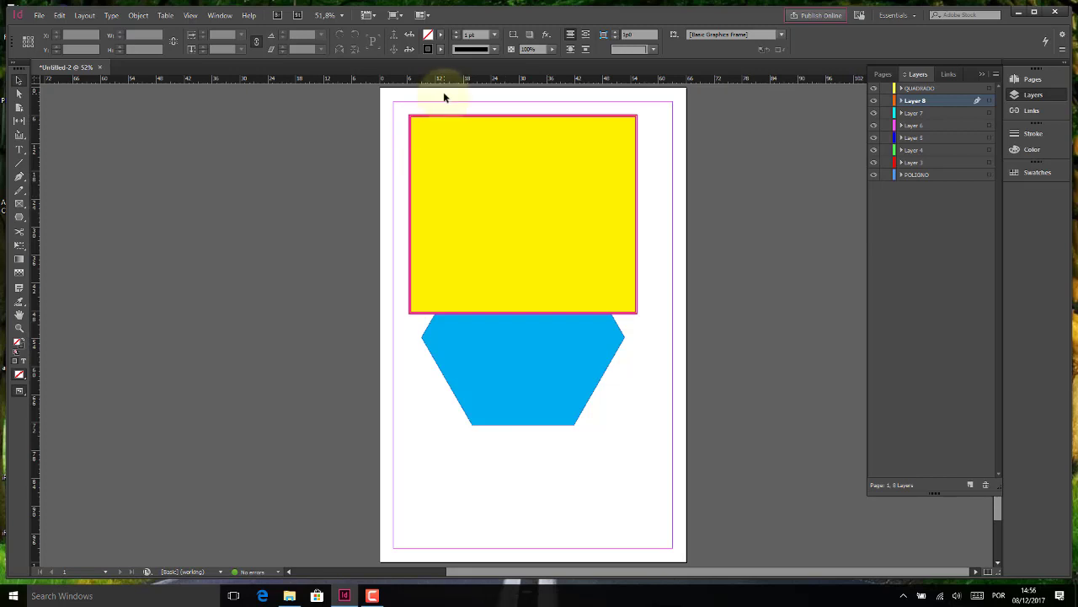
left_click(874, 101)
left_click(873, 101)
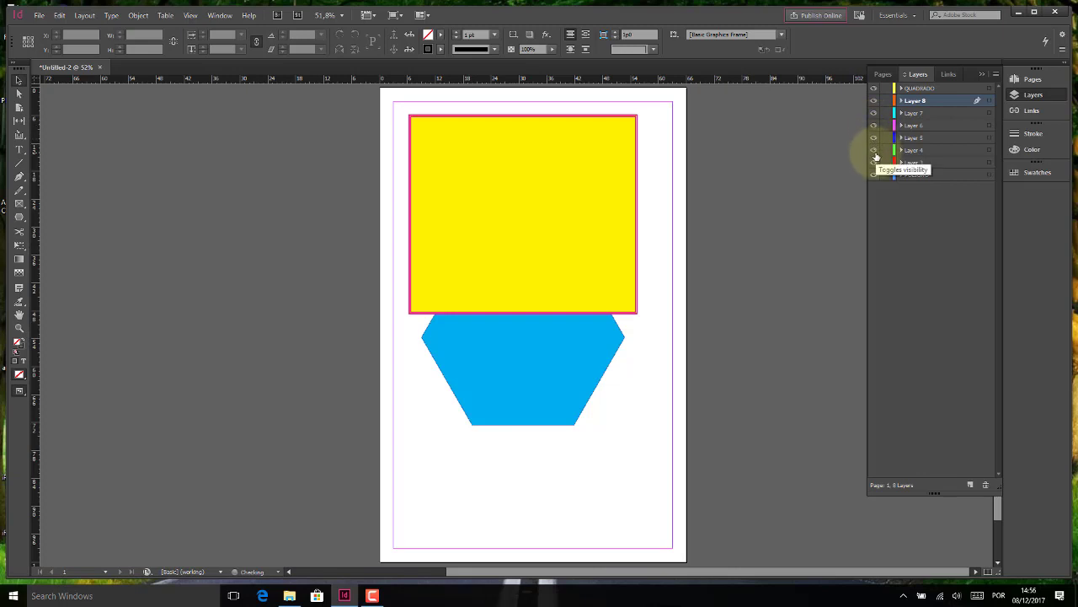
- Delete the empty layers from Layer 8 through Layer 3 together
left_click(920, 113)
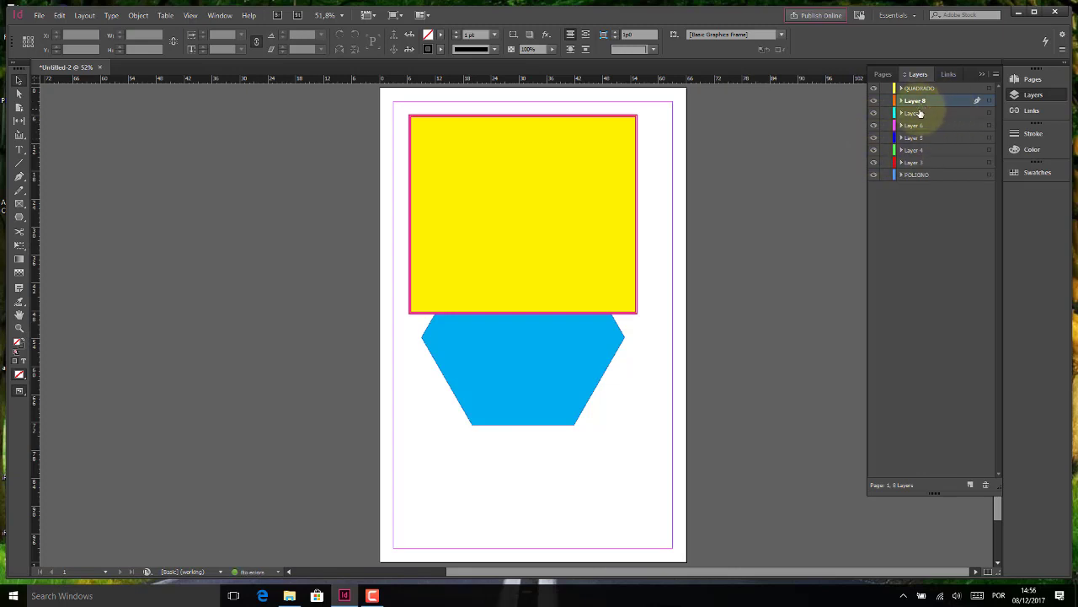
left_click(923, 100)
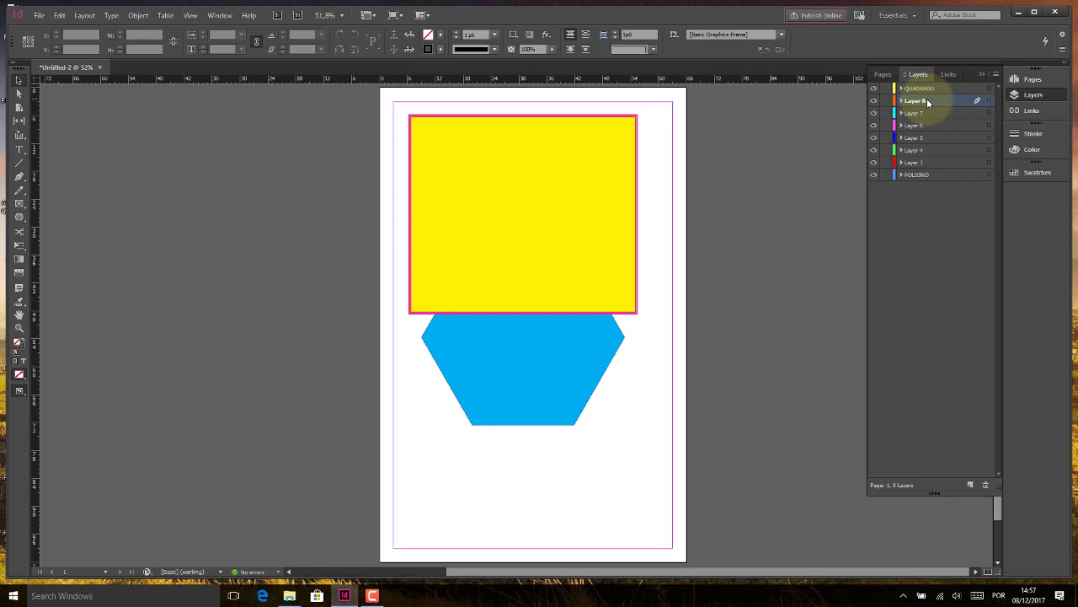
left_click(931, 162, "shift")
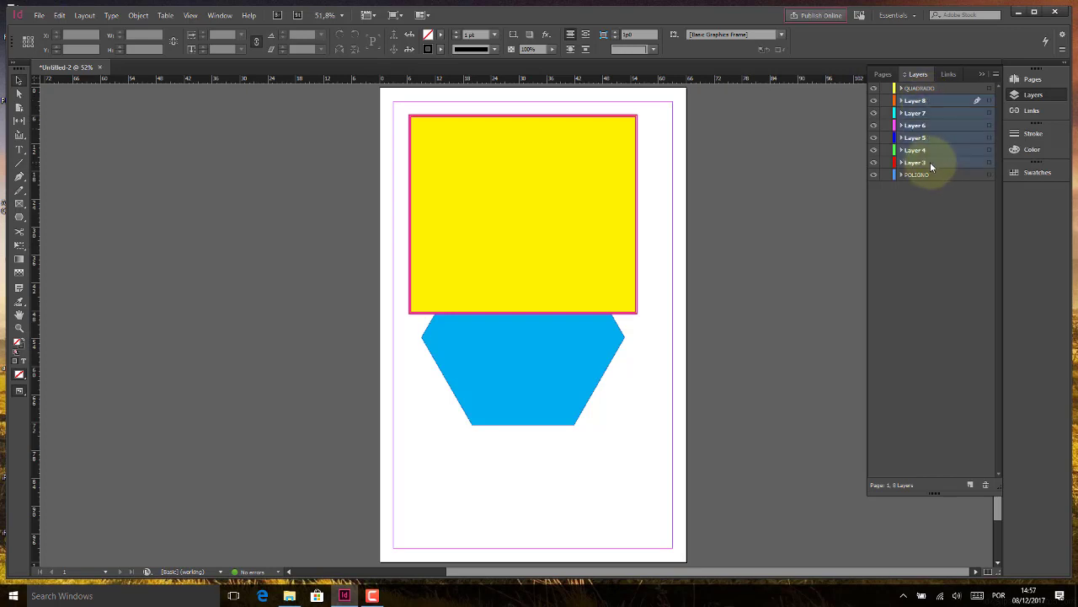
left_click(985, 486)
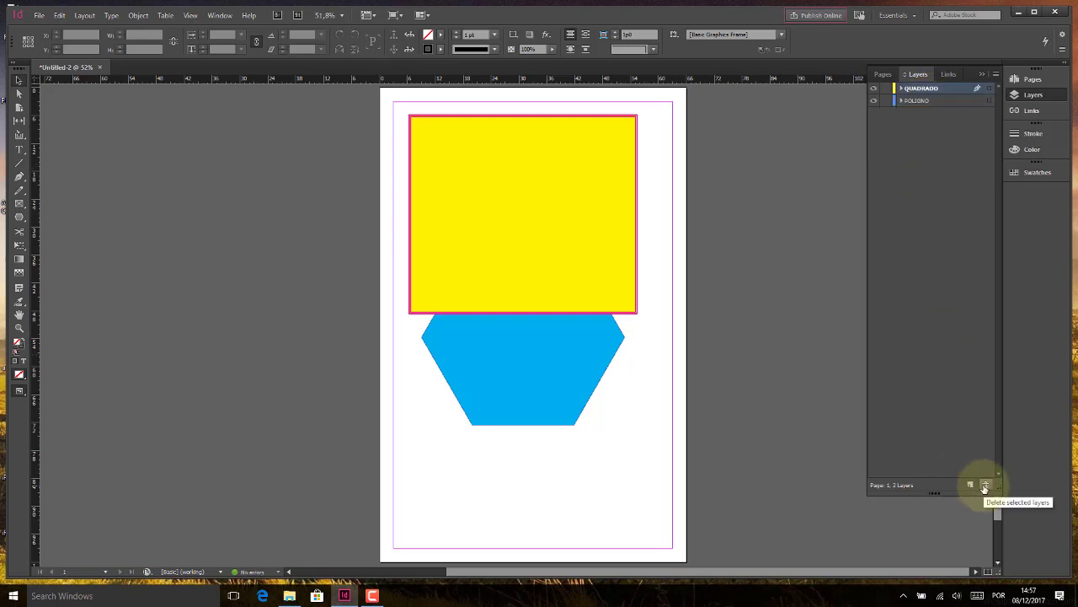